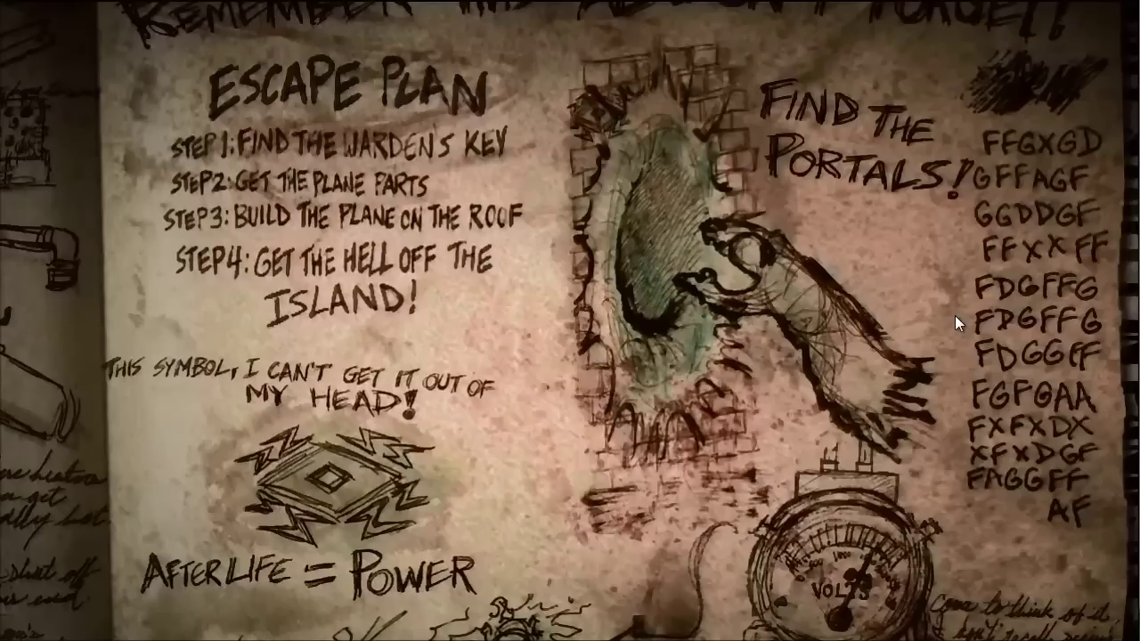
pyautogui.moveTo(955, 315)
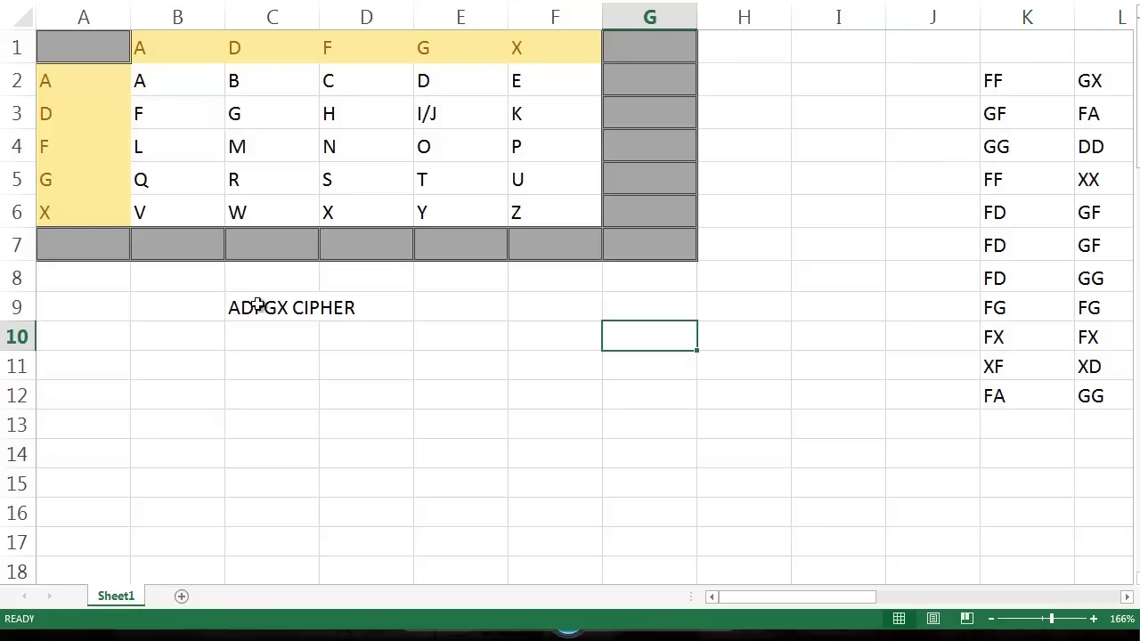
# Examine how the alphabet is laid out in the cipher square in B2:F6, including the shared I/J cell
pyautogui.moveTo(165, 80); pyautogui.dragTo(535, 208)
pyautogui.click(191, 85)
pyautogui.click(331, 101)
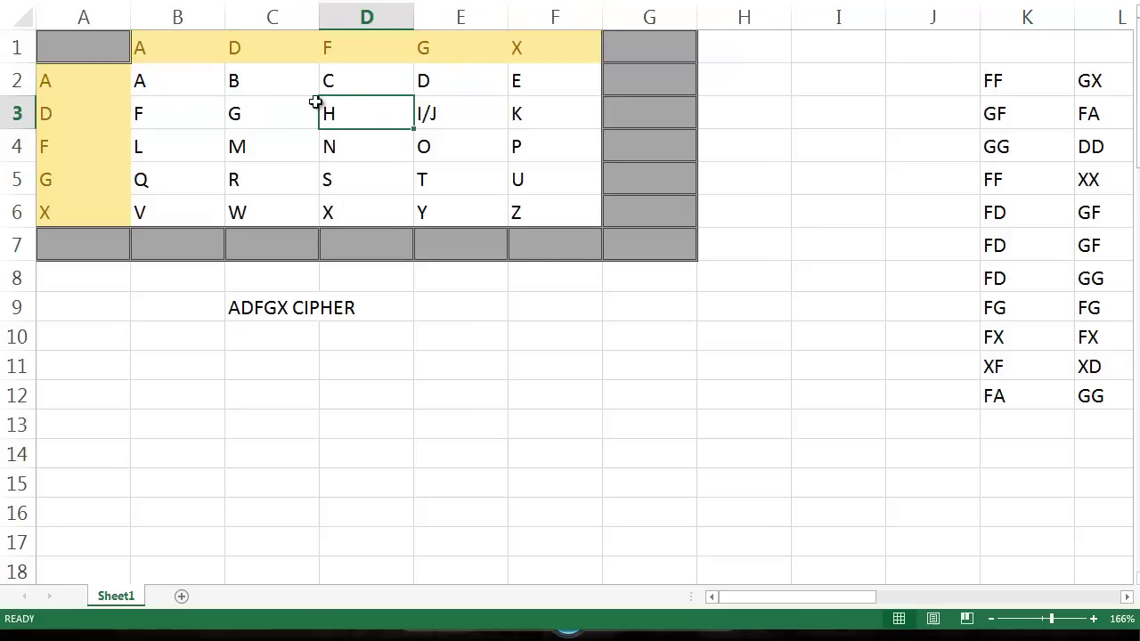
pyautogui.click(185, 81)
pyautogui.click(260, 81)
pyautogui.click(379, 80)
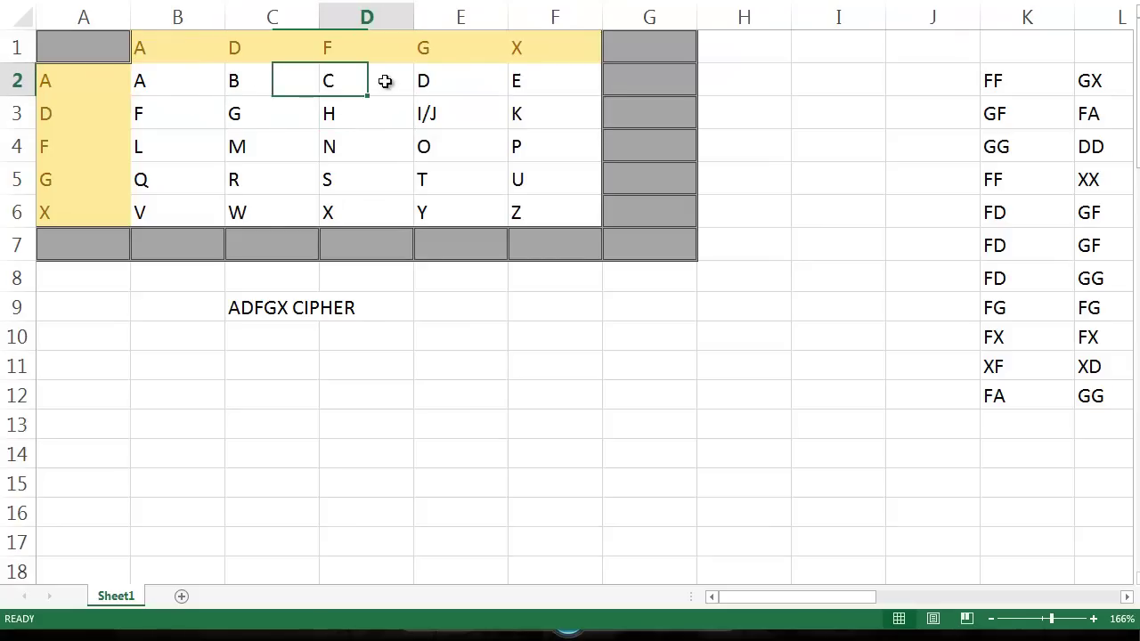
pyautogui.click(495, 81)
pyautogui.click(535, 81)
pyautogui.click(125, 115)
pyautogui.click(440, 112)
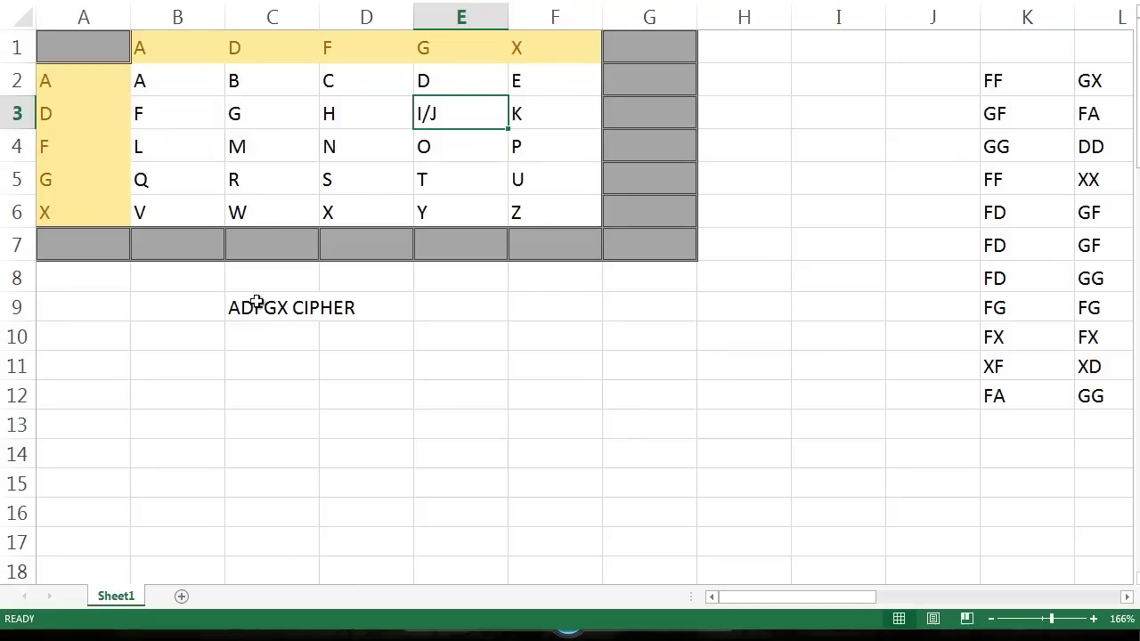
# Review the A, D, F, G, X column headings in row 1 of the cipher square
pyautogui.click(175, 48)
pyautogui.click(272, 45)
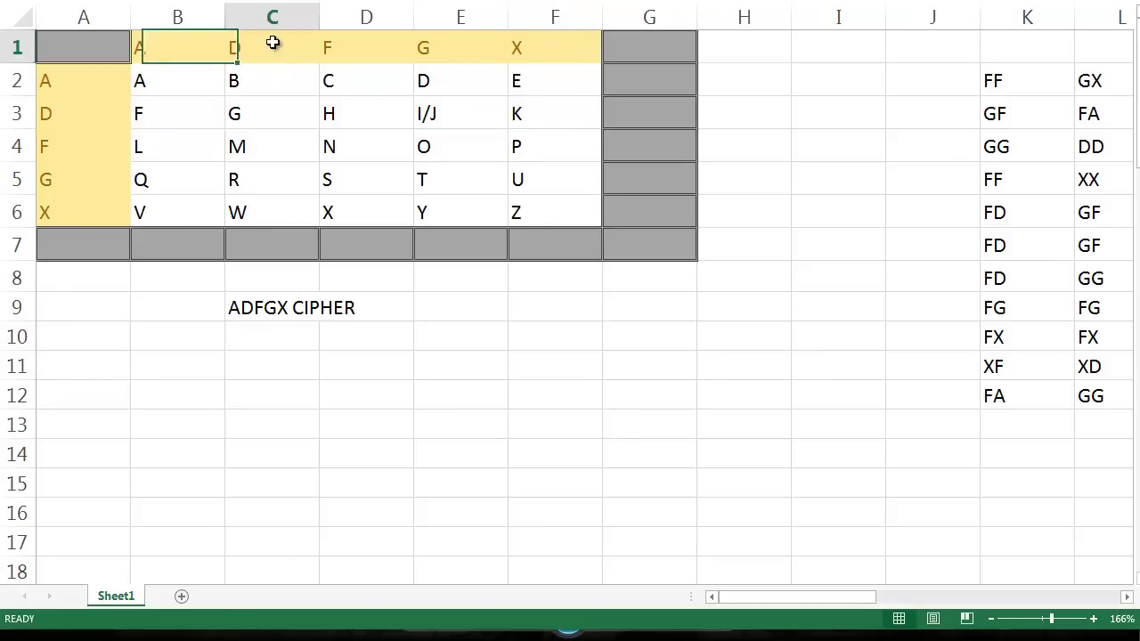
pyautogui.click(360, 45)
pyautogui.click(440, 46)
pyautogui.click(528, 47)
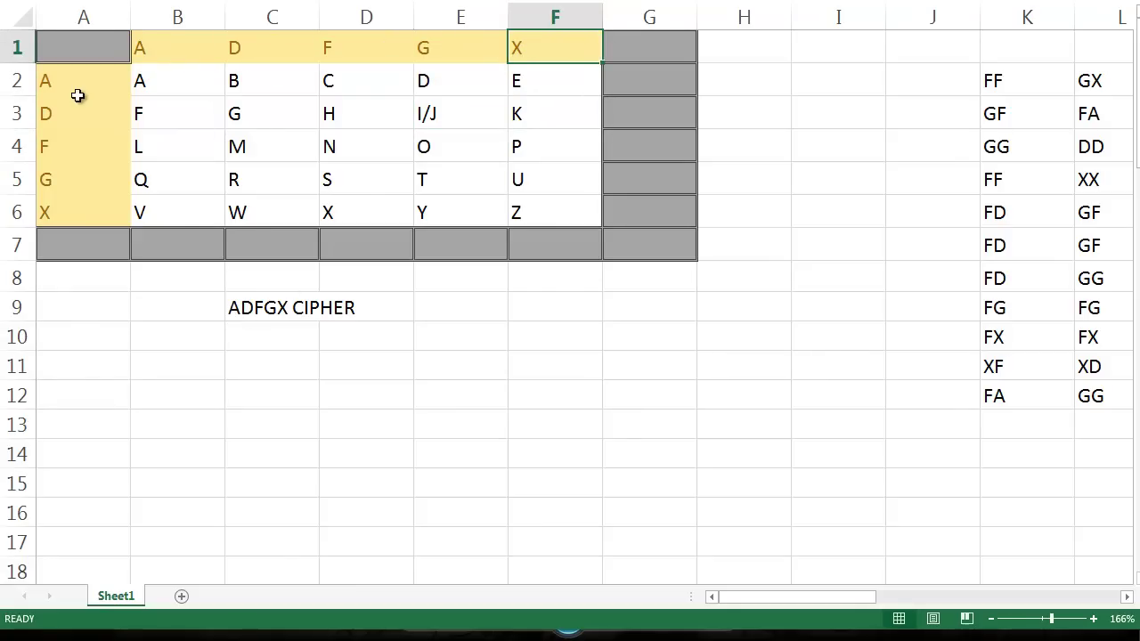
# Look up letters by their row and column headings, starting with H, and enter the ciphertext dfaxfafx in E9
pyautogui.click(466, 308)
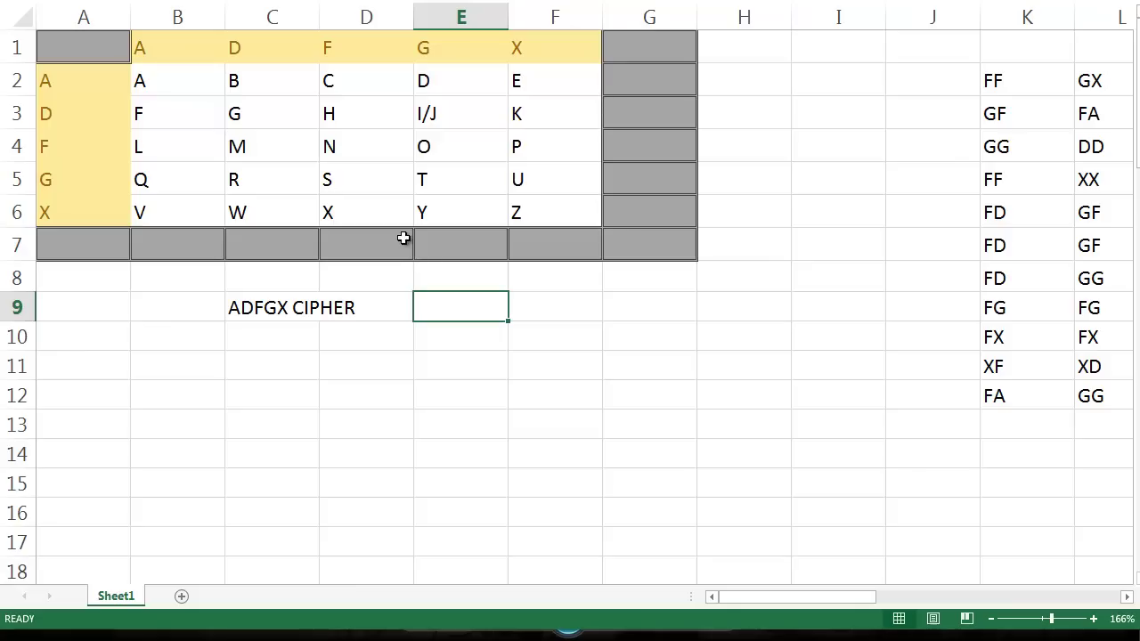
pyautogui.click(346, 115)
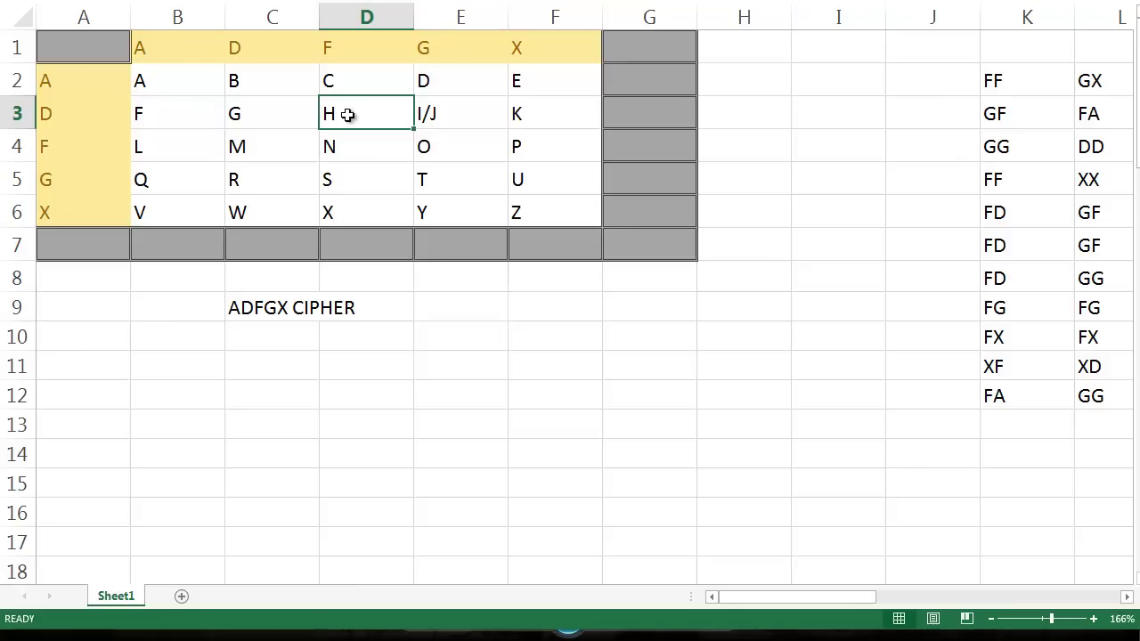
pyautogui.click(51, 116)
pyautogui.click(334, 61)
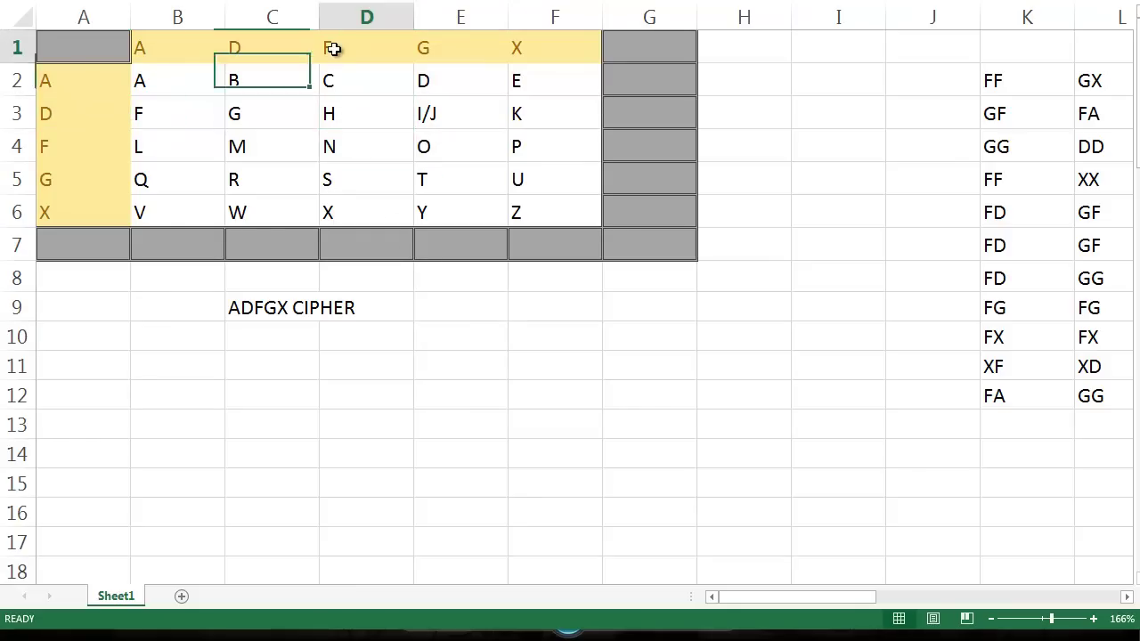
pyautogui.click(473, 301)
pyautogui.write('df')
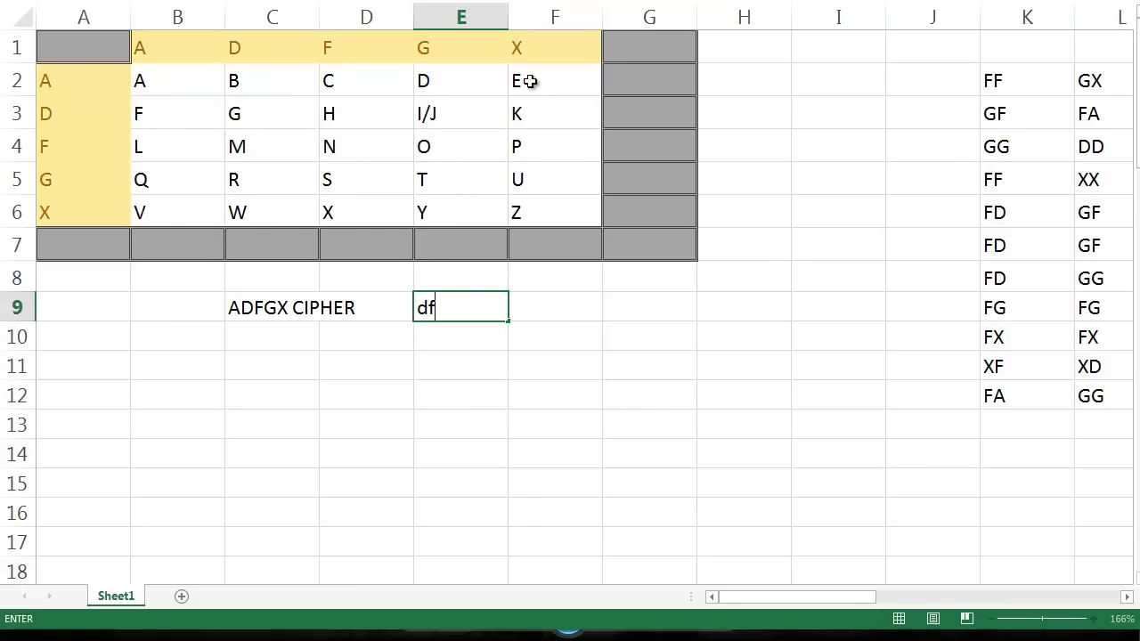
pyautogui.write('ax')
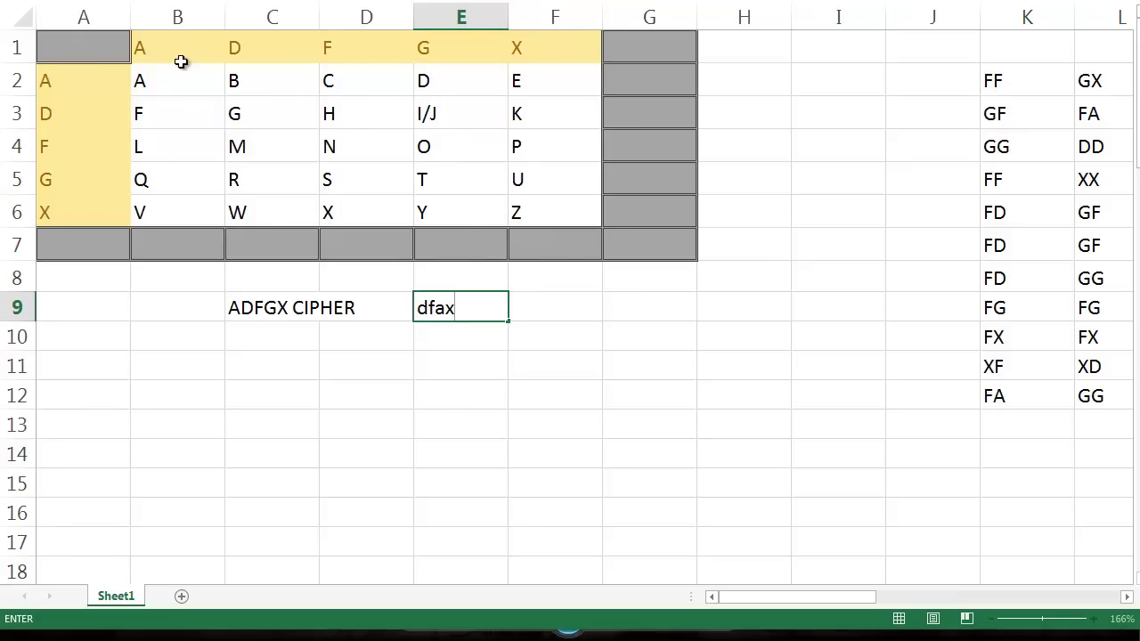
pyautogui.write('fafx')
pyautogui.press('Return')
pyautogui.click(499, 307)
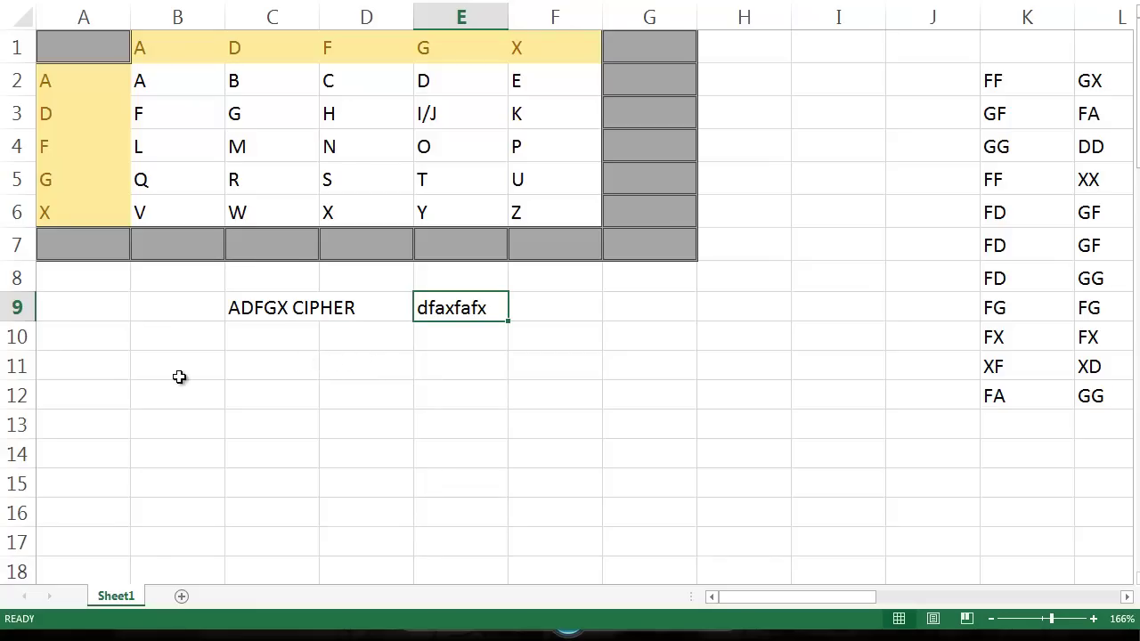
# Enter the keyword letters d, o and g in cells A11, B11 and C11
pyautogui.click(98, 369)
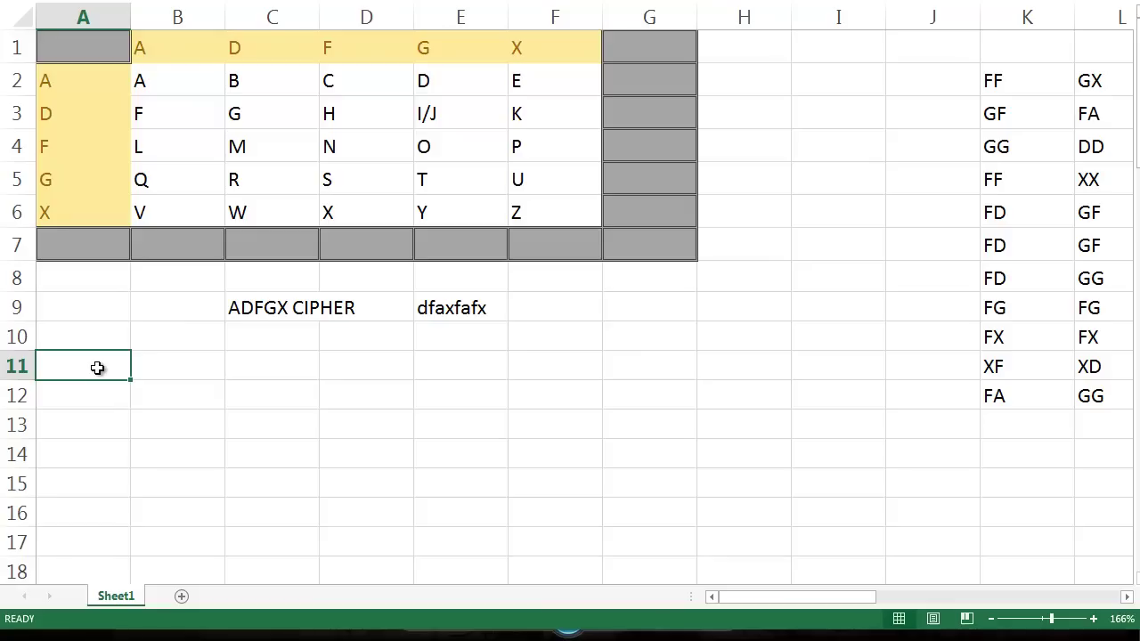
pyautogui.write('d')
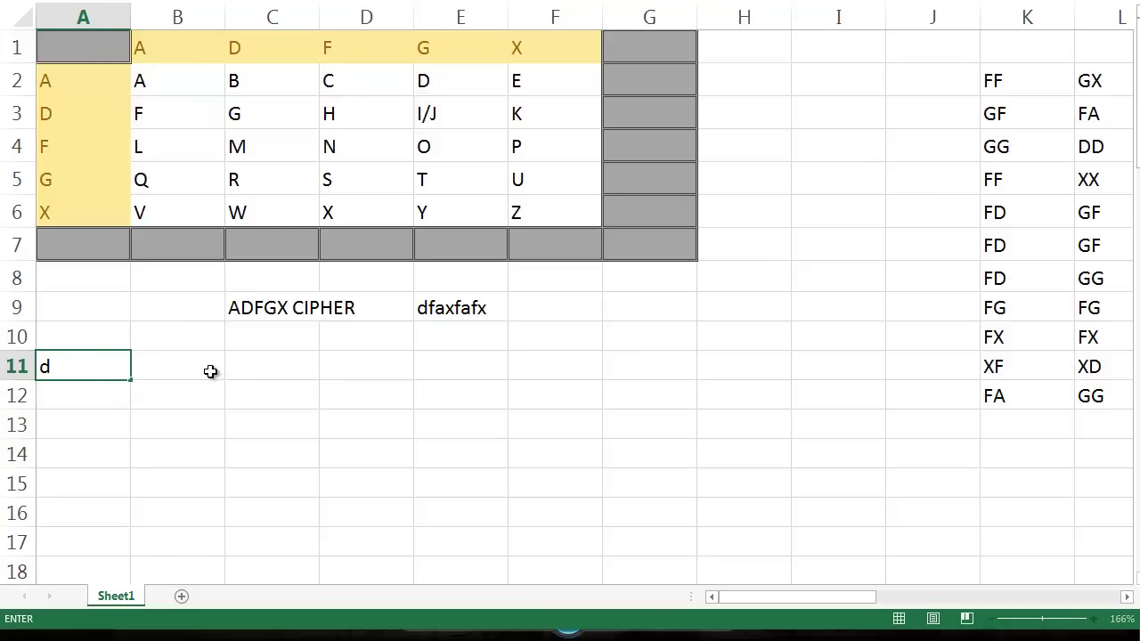
pyautogui.click(208, 369)
pyautogui.write('o')
pyautogui.click(270, 361)
pyautogui.write('g')
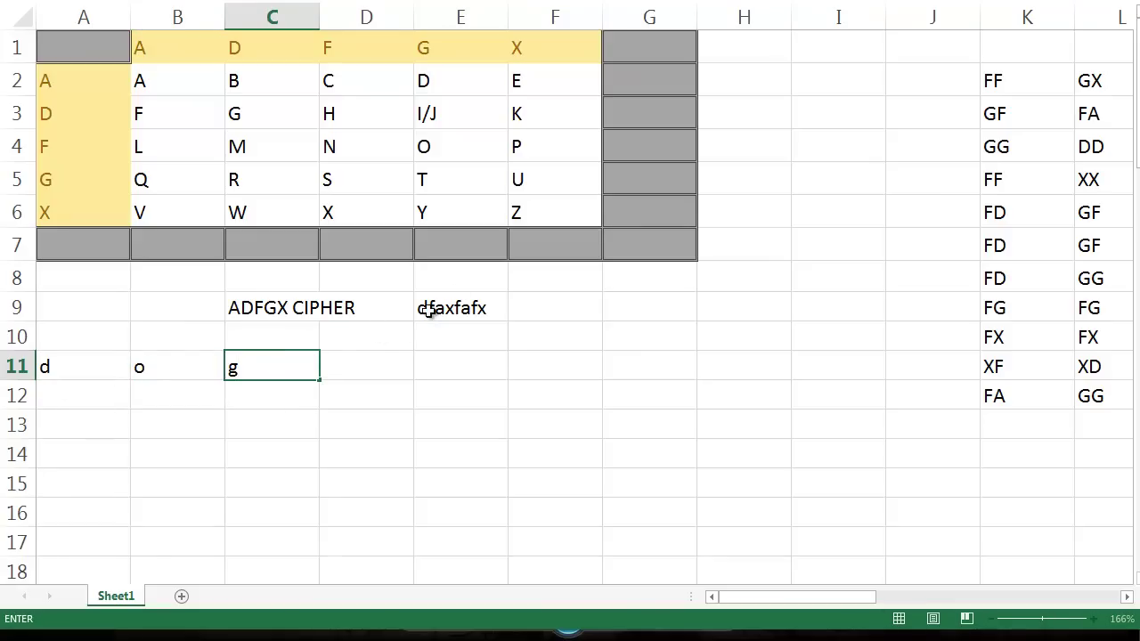
# Enter the first three ciphertext letters d, f, a beneath the keyword in A12:C12
pyautogui.click(69, 395)
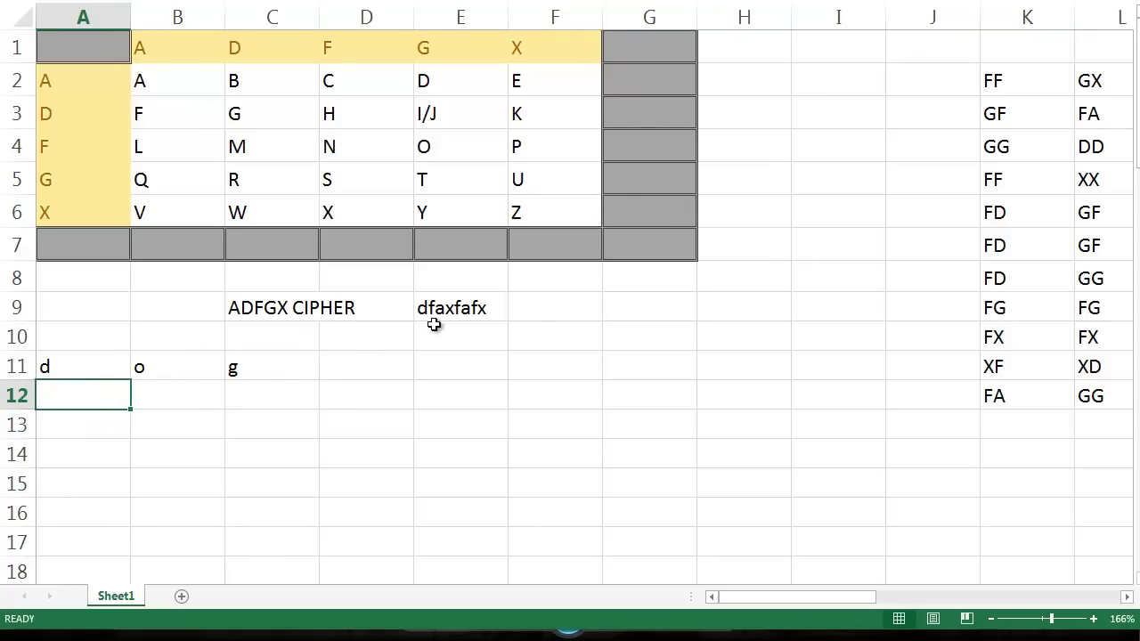
pyautogui.write('d')
pyautogui.click(202, 400)
pyautogui.write('f')
pyautogui.click(298, 396)
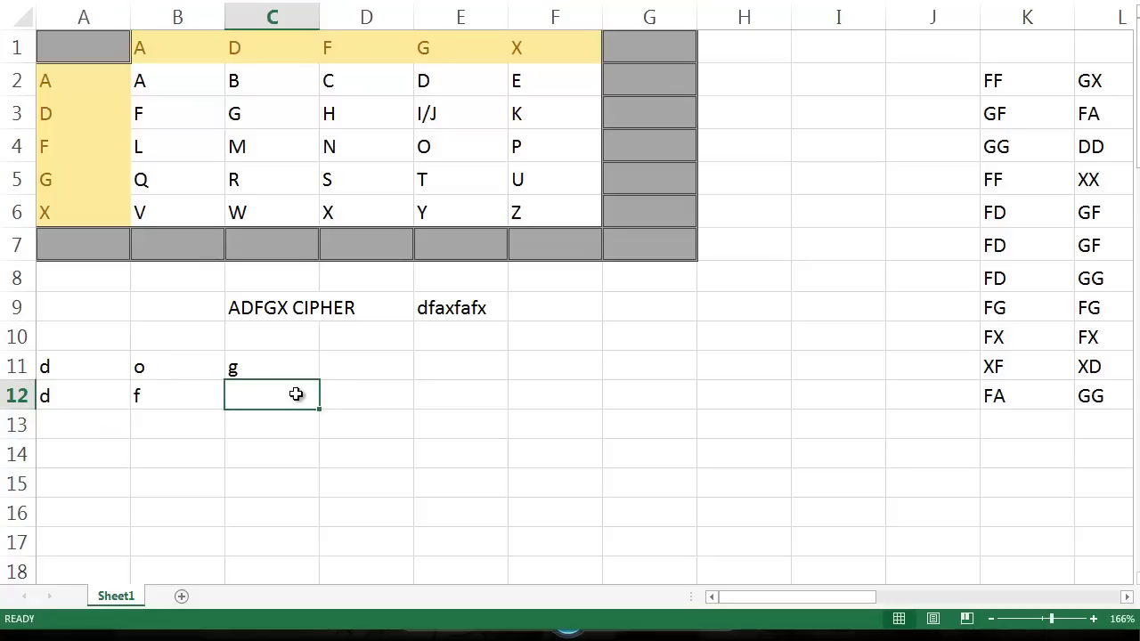
pyautogui.write('a')
# Enter the ciphertext letters x, f, a in A13:C13
pyautogui.click(89, 428)
pyautogui.write('x')
pyautogui.click(157, 425)
pyautogui.write('f')
pyautogui.click(279, 425)
pyautogui.write('a')
# Enter the remaining ciphertext letters f and x in A14 and B14
pyautogui.click(64, 462)
pyautogui.write('f')
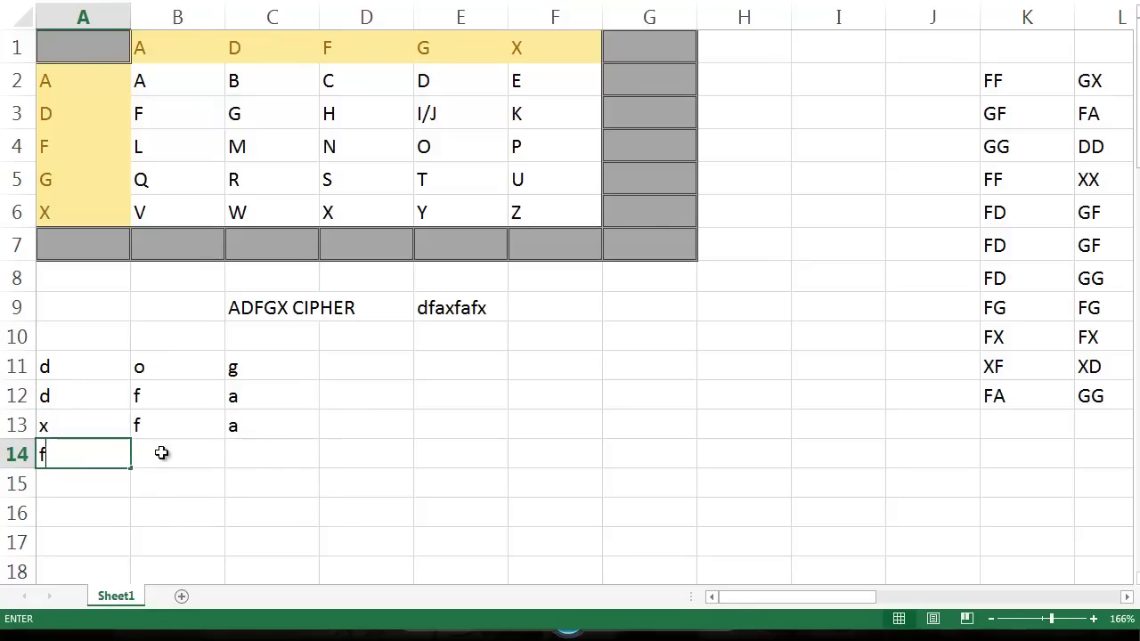
pyautogui.click(169, 454)
pyautogui.write('x')
pyautogui.click(259, 455)
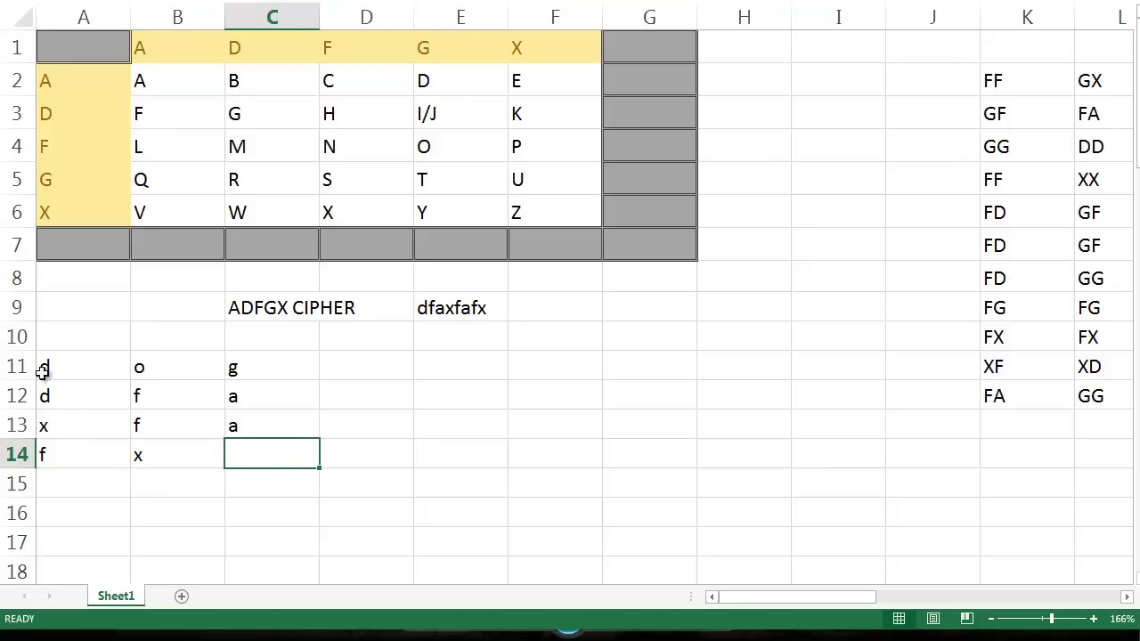
pyautogui.click(88, 366)
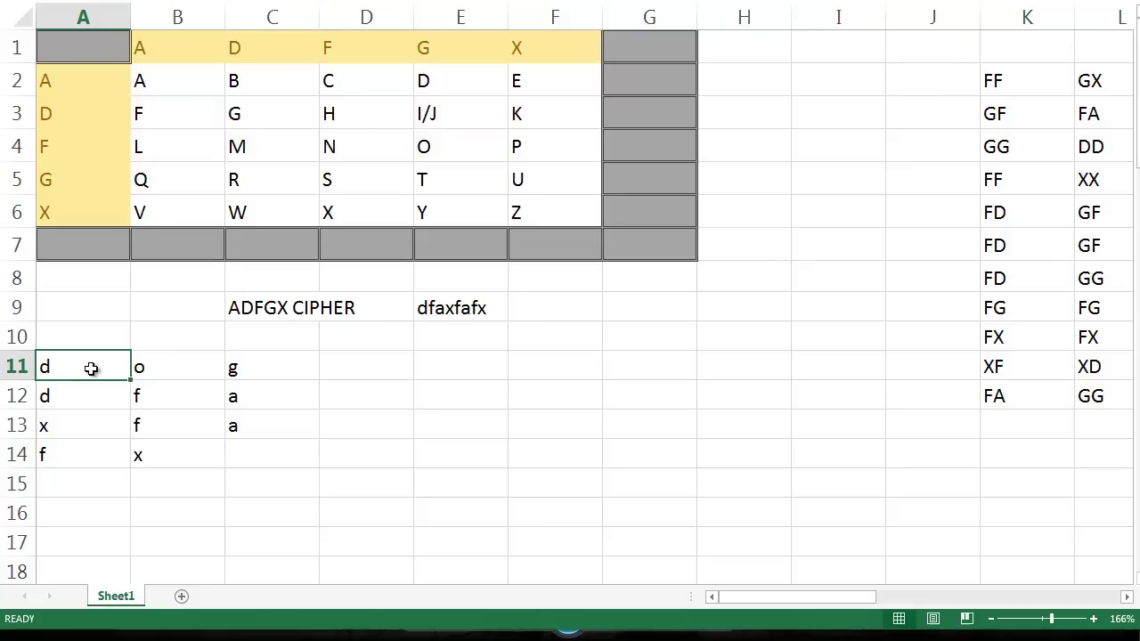
pyautogui.moveTo(92, 367); pyautogui.dragTo(303, 366)
pyautogui.click(233, 2)
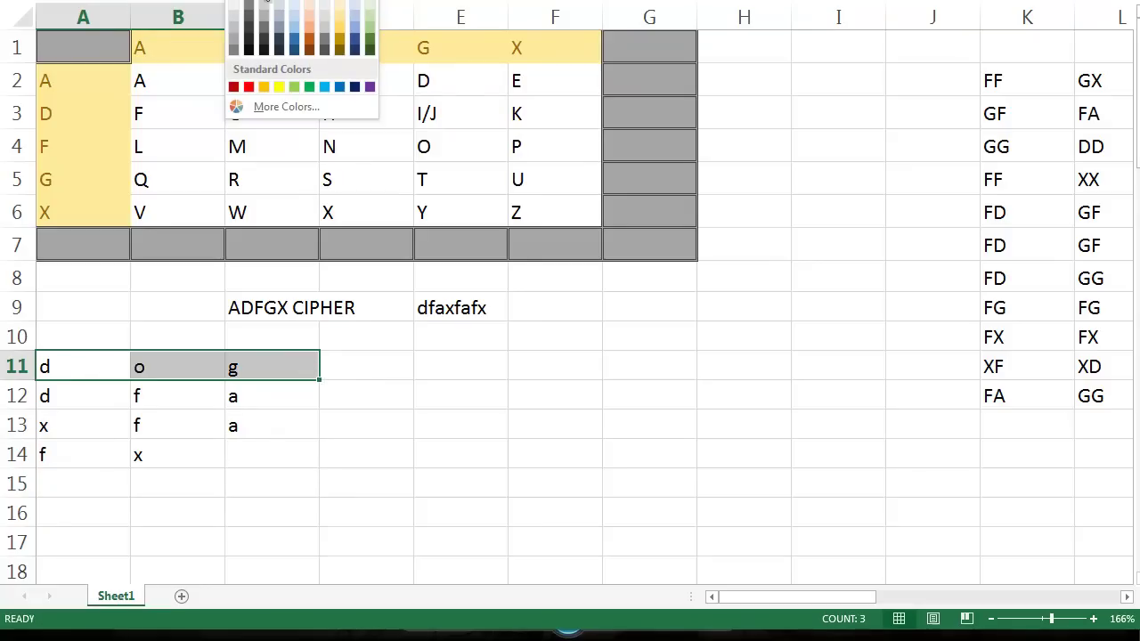
pyautogui.click(451, 366)
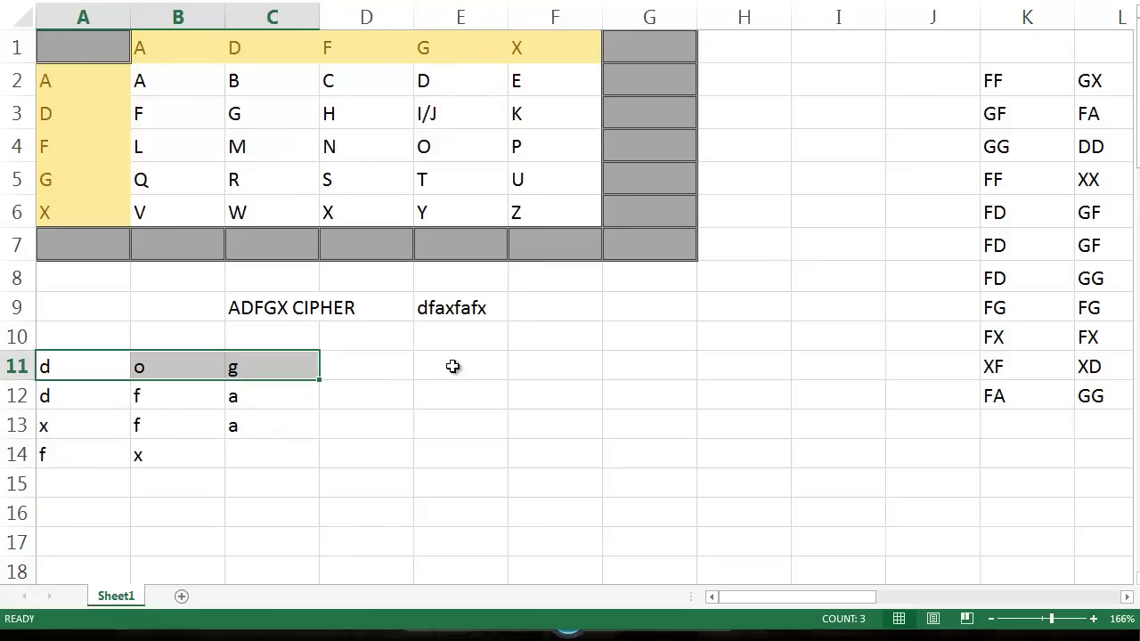
pyautogui.click(395, 415)
# Change the font color of the keyword letters in A11:C11 to dark red
pyautogui.click(111, 369)
pyautogui.moveTo(170, 371); pyautogui.dragTo(261, 372)
pyautogui.click(246, 4)
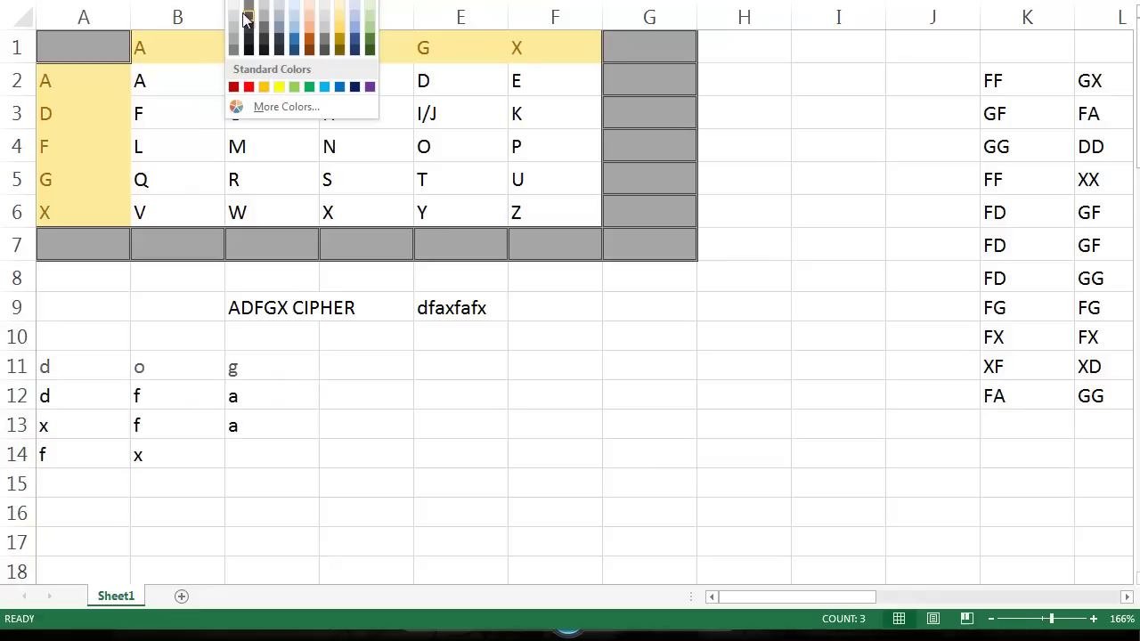
pyautogui.click(235, 87)
pyautogui.click(397, 419)
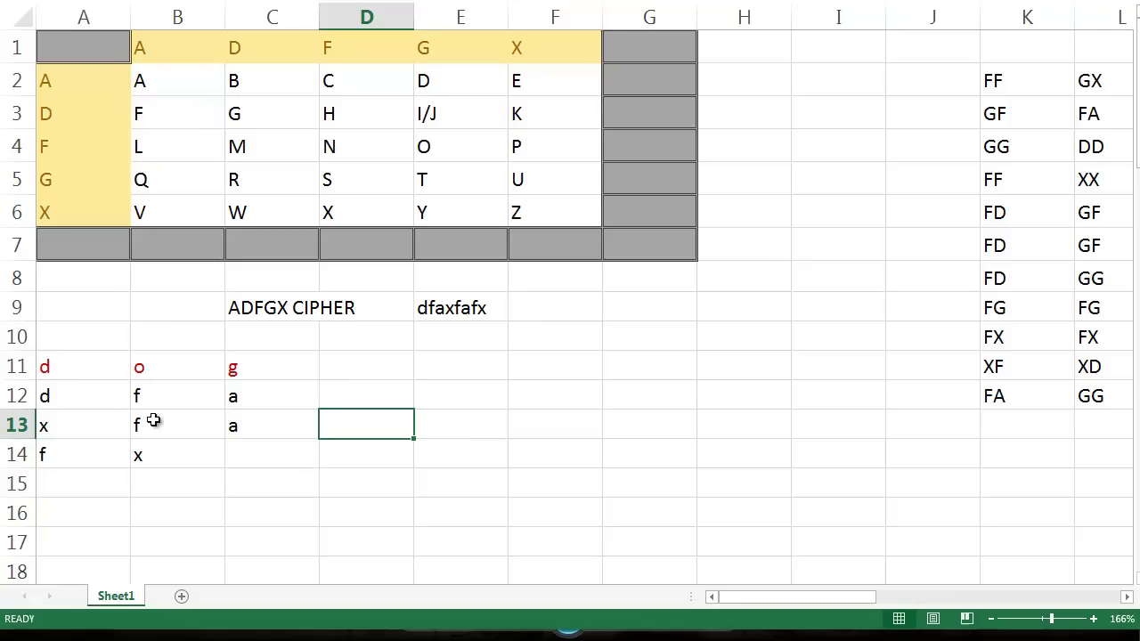
pyautogui.click(420, 371)
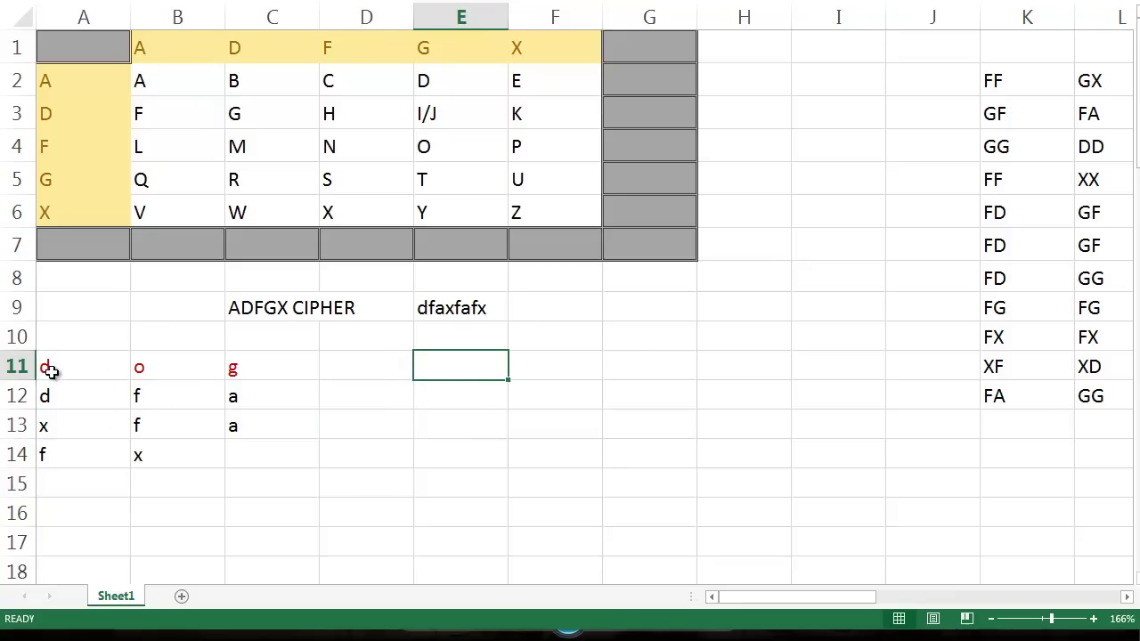
pyautogui.click(46, 366)
pyautogui.click(188, 367)
pyautogui.click(229, 367)
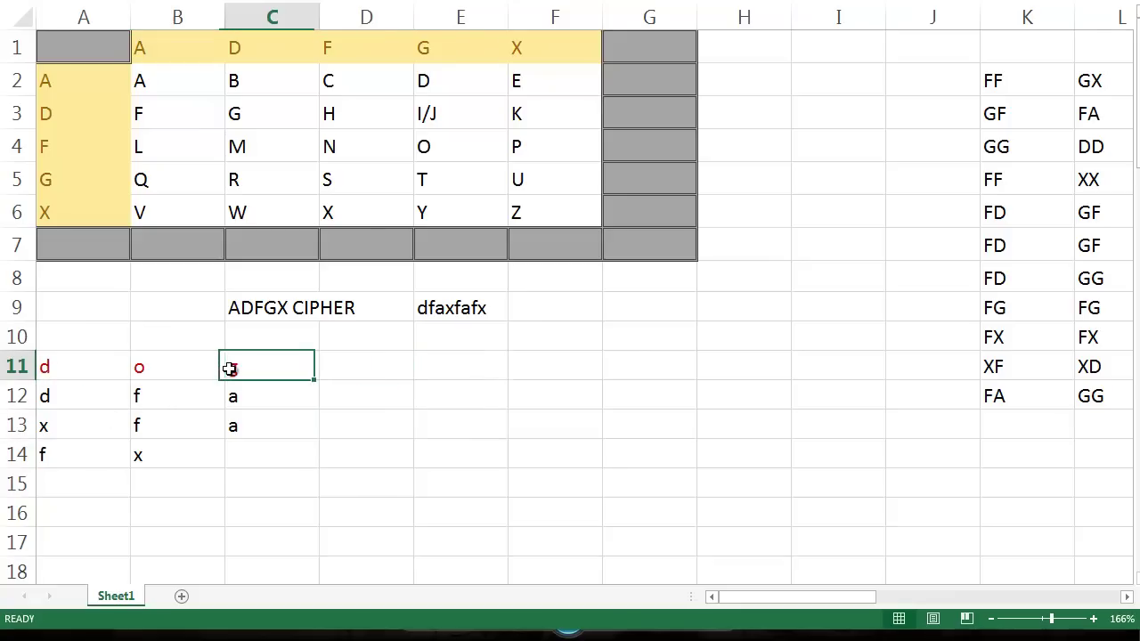
# Copy the d column from A11:A14 to the range starting at E11
pyautogui.click(477, 365)
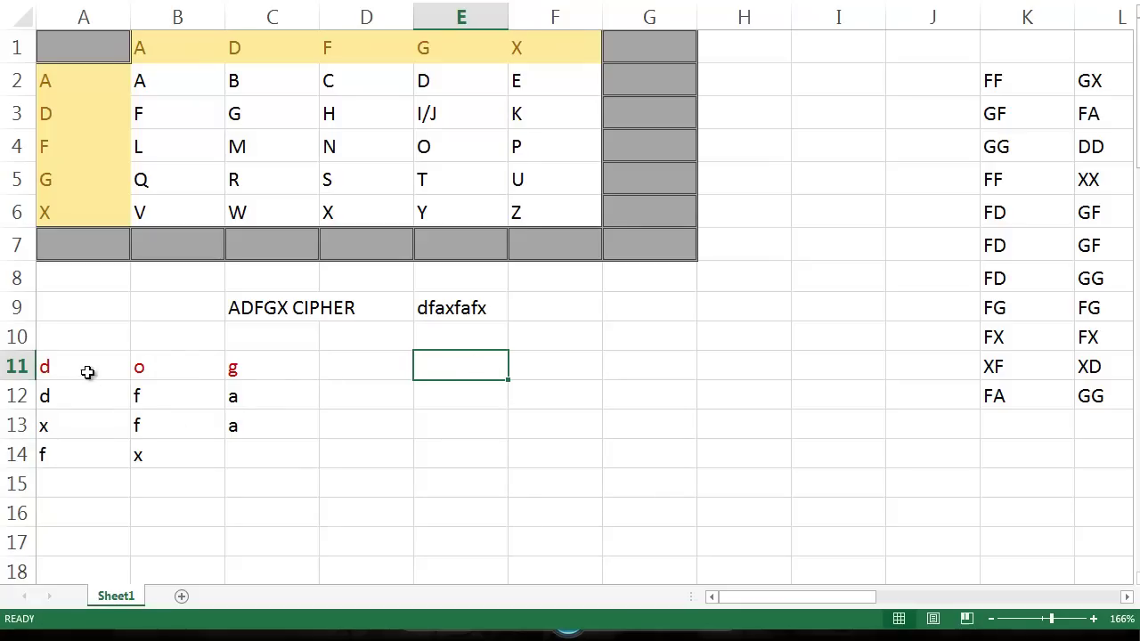
pyautogui.moveTo(89, 372); pyautogui.dragTo(85, 450)
pyautogui.hotkey('ctrl', 'c')
pyautogui.moveTo(450, 373)
pyautogui.mouseDown()
pyautogui.moveTo(452, 399)
pyautogui.moveTo(450, 362)
pyautogui.mouseUp()
pyautogui.hotkey('ctrl', 'v')
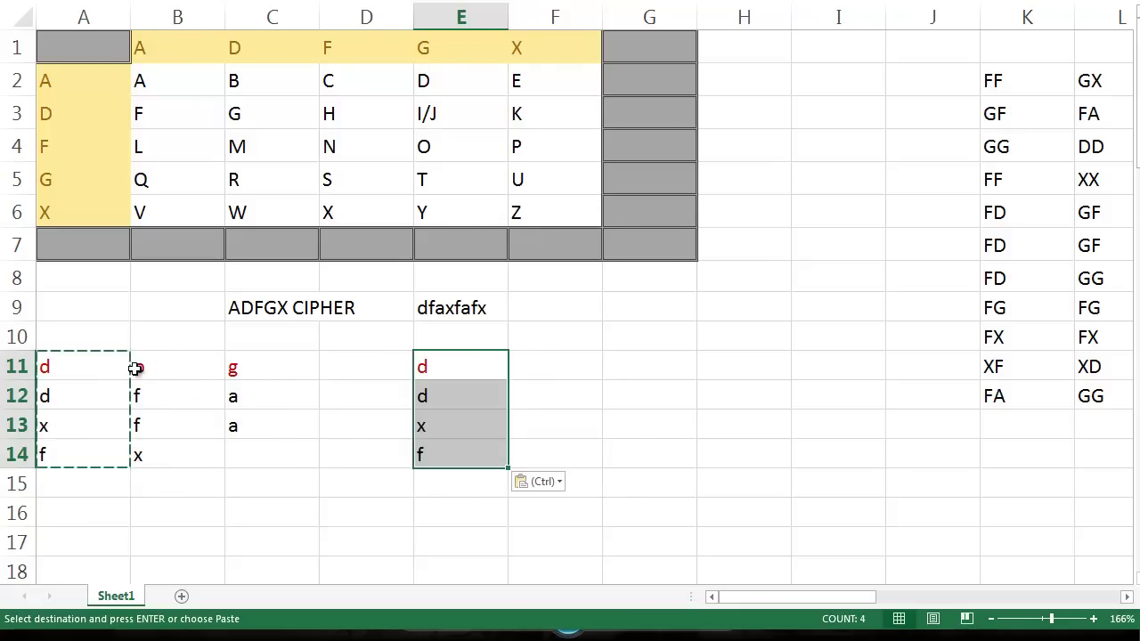
# Copy the g column from C11:C13 to the range starting at F11
pyautogui.moveTo(297, 366); pyautogui.dragTo(293, 428)
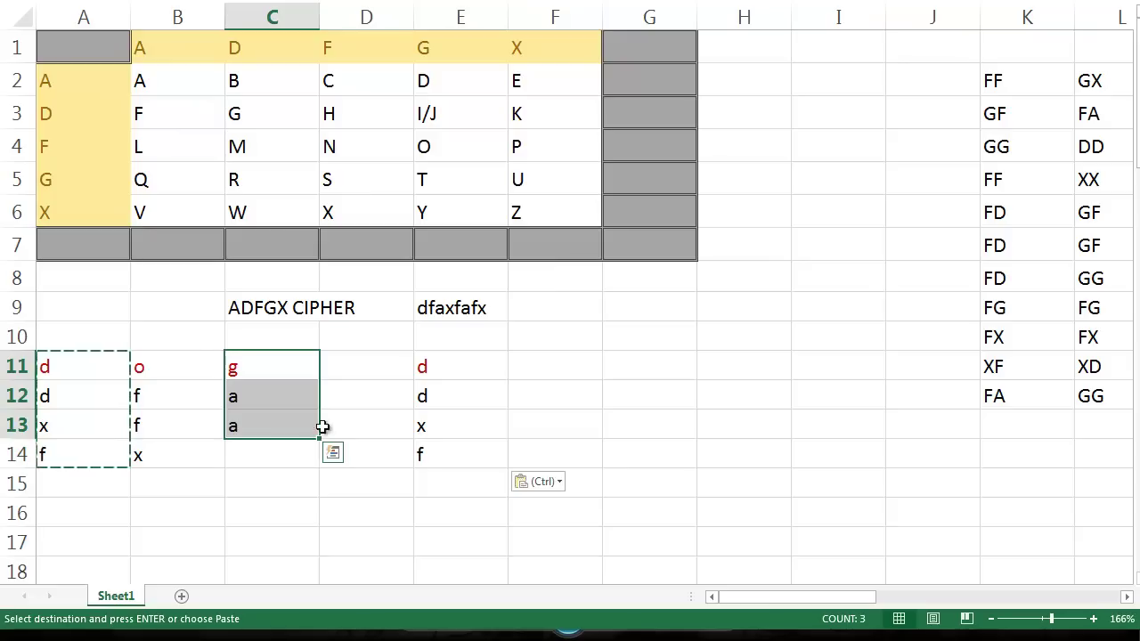
pyautogui.hotkey('ctrl', 'c')
pyautogui.click(541, 363)
pyautogui.hotkey('ctrl', 'v')
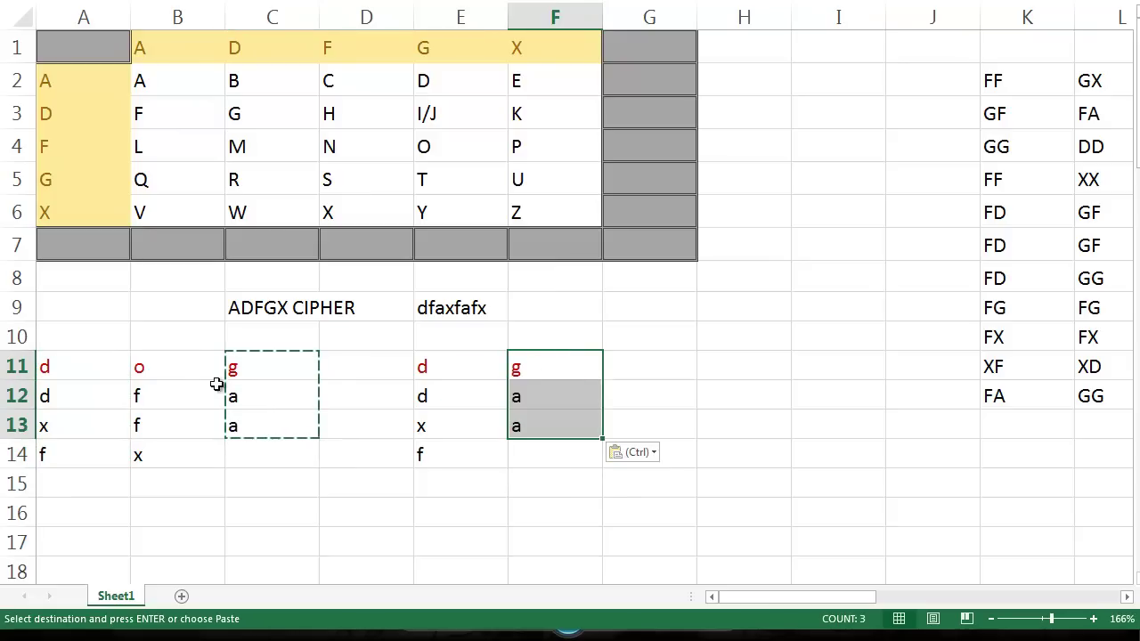
# Copy the o column from B11:B14 to the range starting at G11
pyautogui.moveTo(196, 367); pyautogui.dragTo(184, 458)
pyautogui.hotkey('ctrl', 'c')
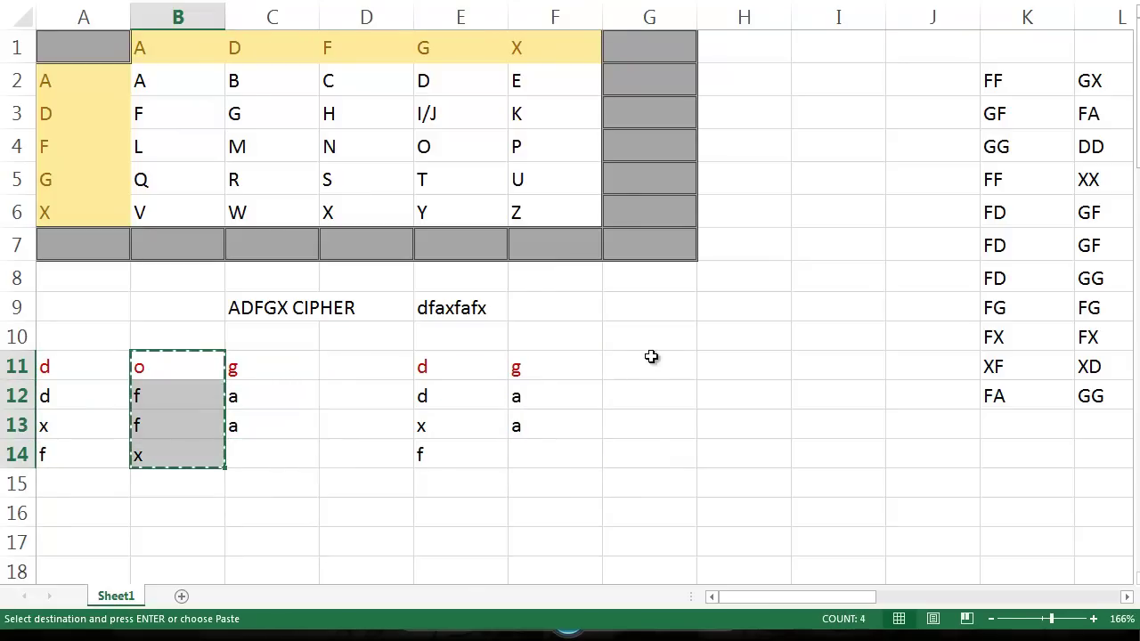
pyautogui.click(651, 365)
pyautogui.hotkey('ctrl', 'v')
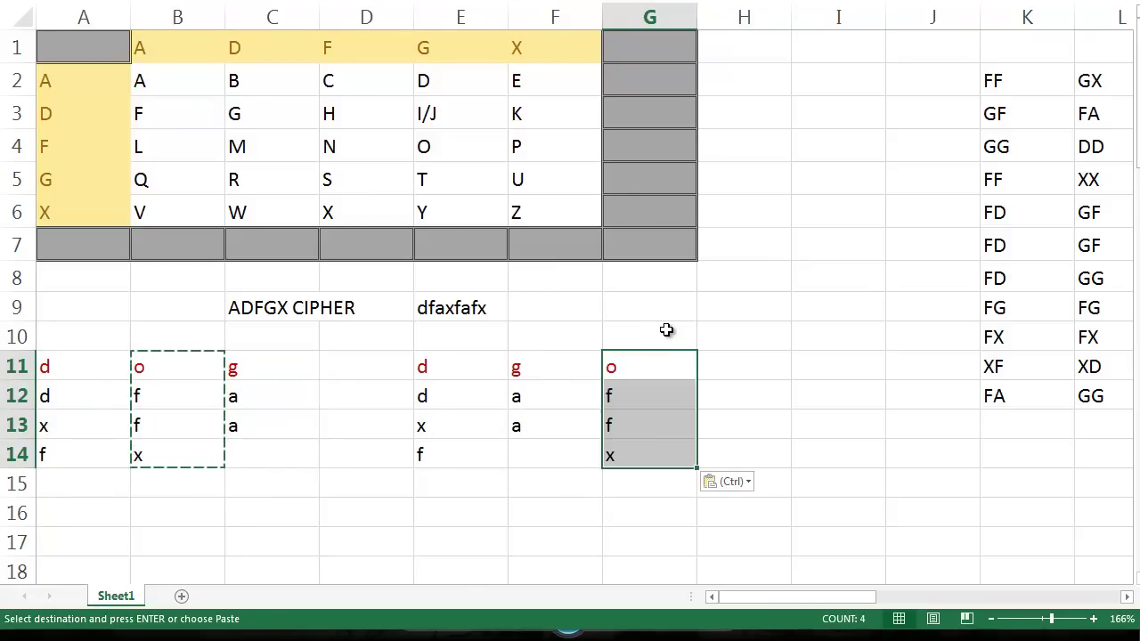
pyautogui.click(402, 343)
pyautogui.click(324, 393)
pyautogui.click(178, 401)
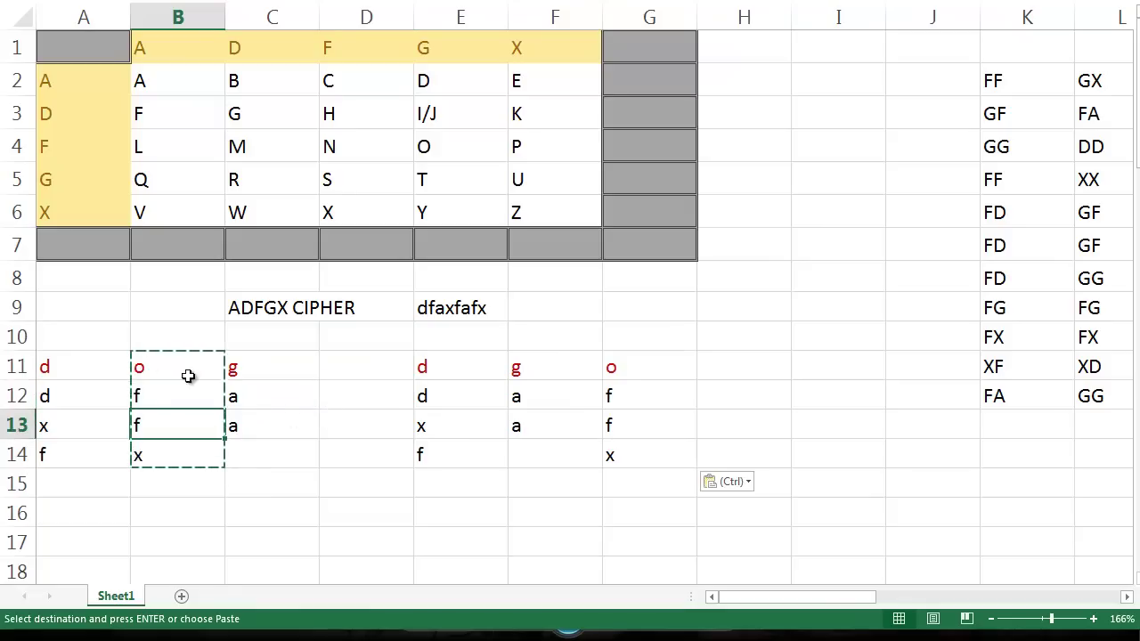
pyautogui.click(148, 365)
pyautogui.click(100, 297)
pyautogui.hotkey('ctrl', 'c')
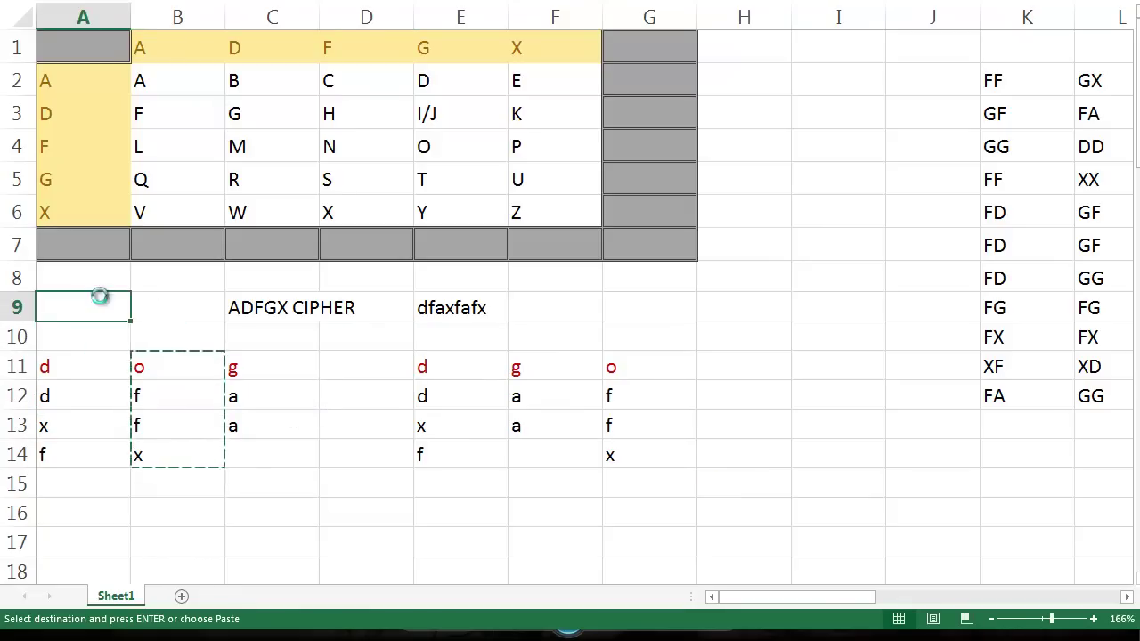
pyautogui.click(525, 374)
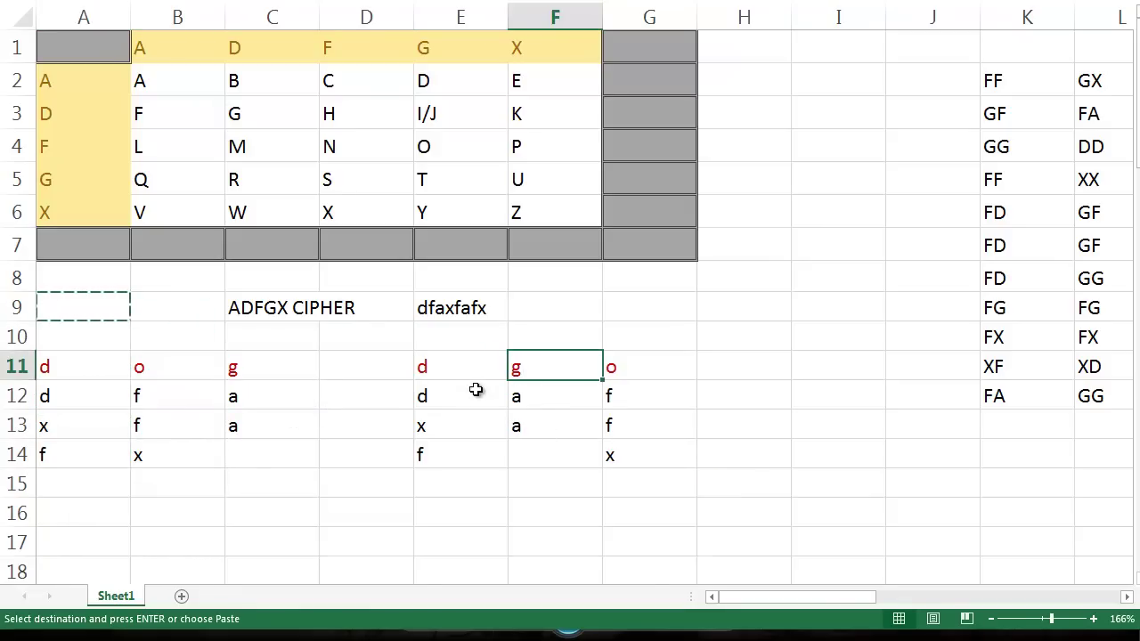
# Enter the transposed ciphertext dxf aa ffx in C16, reading down the alphabetized columns E12:G14
pyautogui.click(486, 373)
pyautogui.moveTo(443, 404)
pyautogui.mouseDown()
pyautogui.moveTo(682, 463)
pyautogui.moveTo(417, 403)
pyautogui.moveTo(443, 364)
pyautogui.moveTo(442, 402)
pyautogui.mouseUp()
pyautogui.click(445, 375)
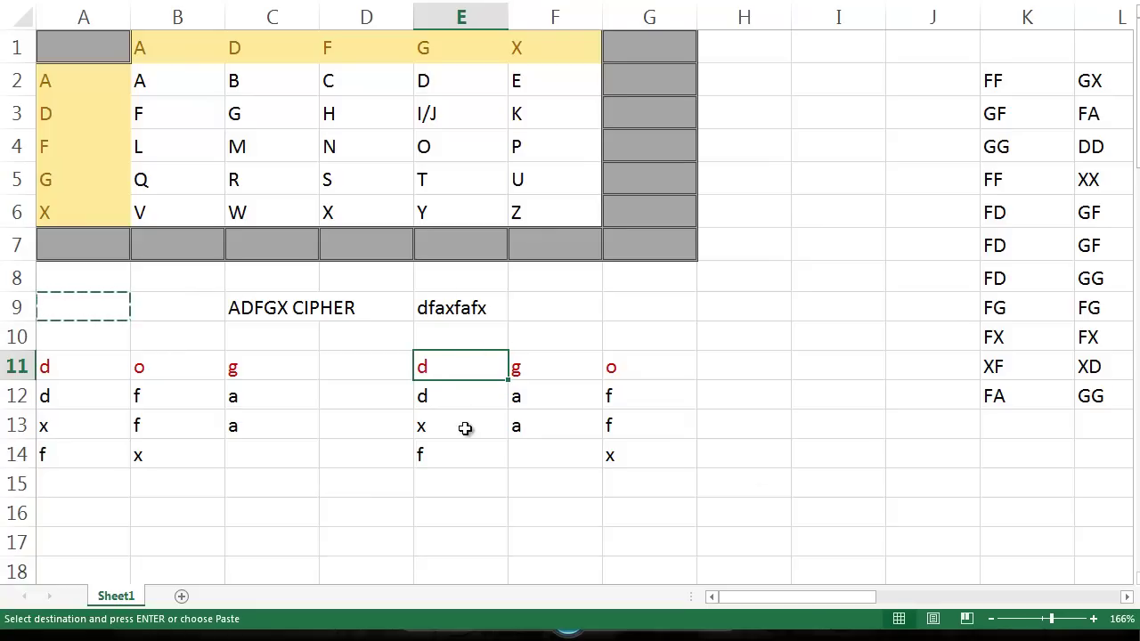
pyautogui.click(305, 521)
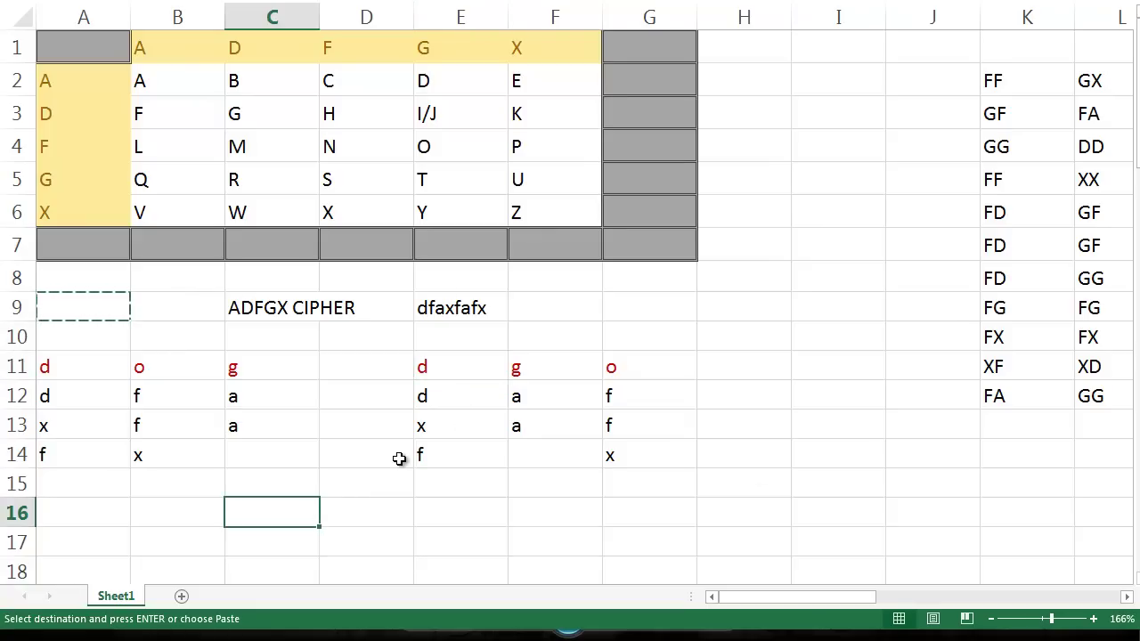
pyautogui.press('Escape')
pyautogui.write('dxf')
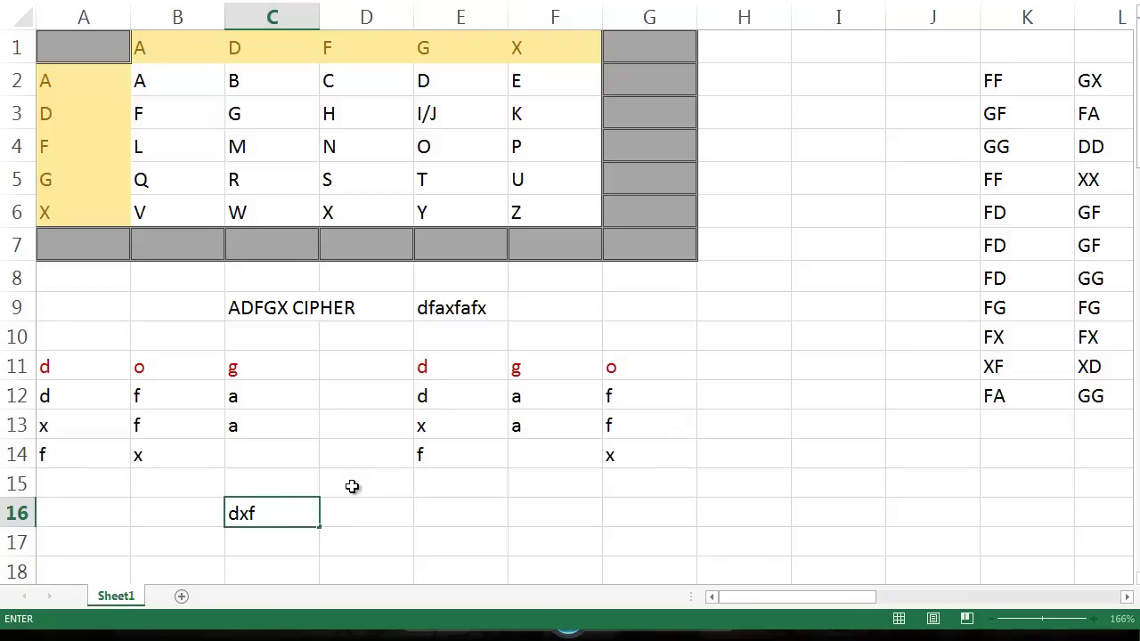
pyautogui.write('aa ffx')
pyautogui.hotkey('ctrl', 'Return')
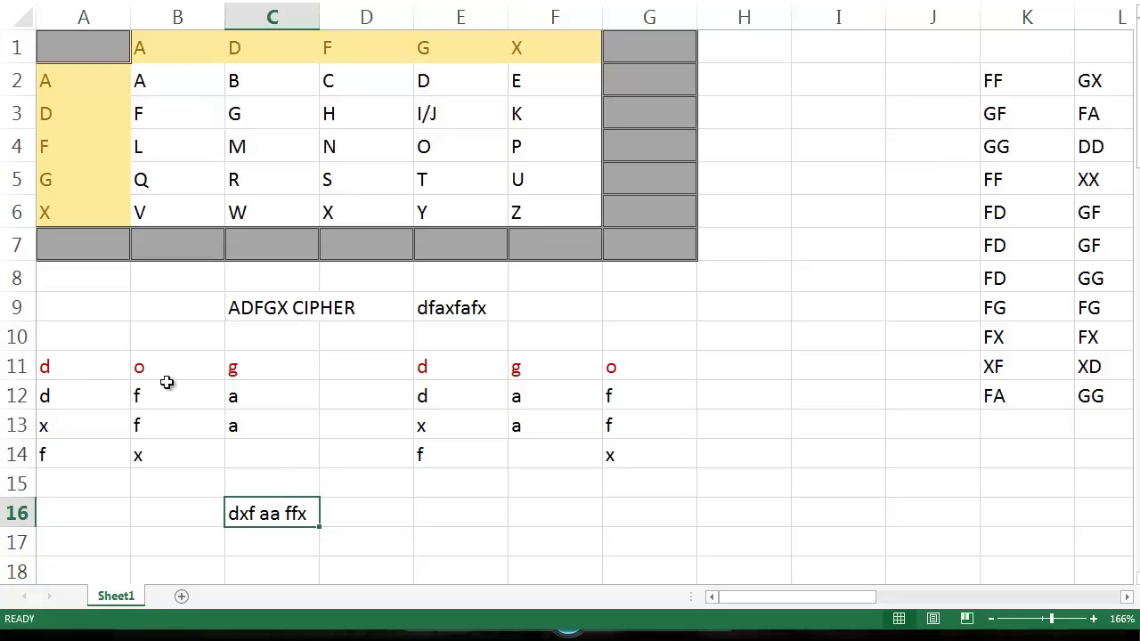
# Compare the original keyword order in A11:C11 with the alphabetized order in E11:G11
pyautogui.click(118, 359)
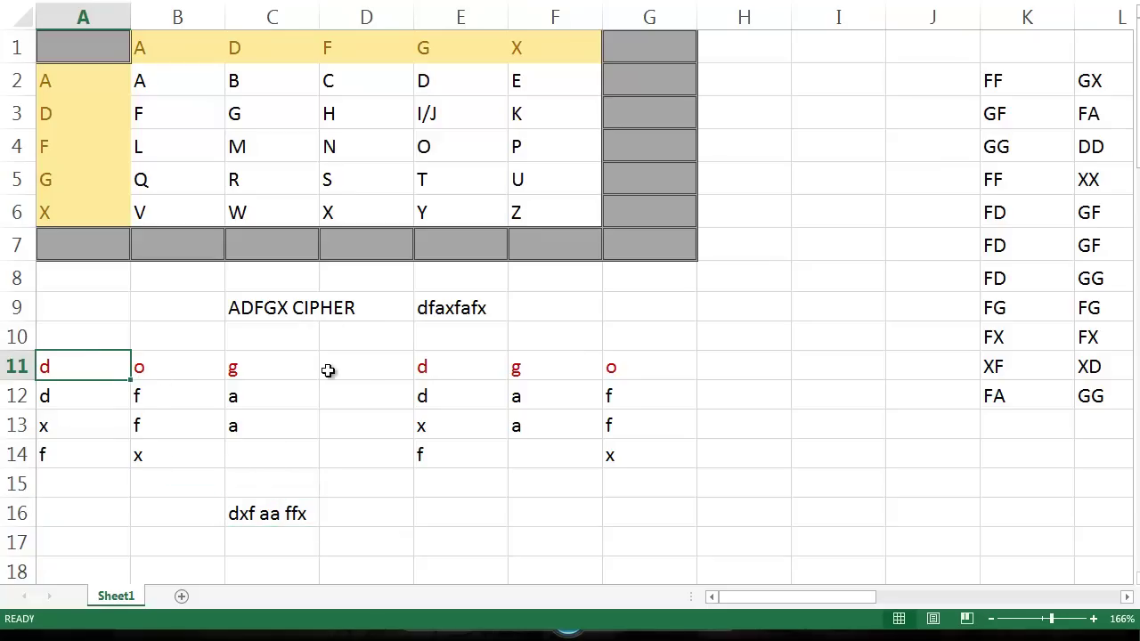
pyautogui.moveTo(434, 369); pyautogui.dragTo(614, 368)
pyautogui.click(484, 364)
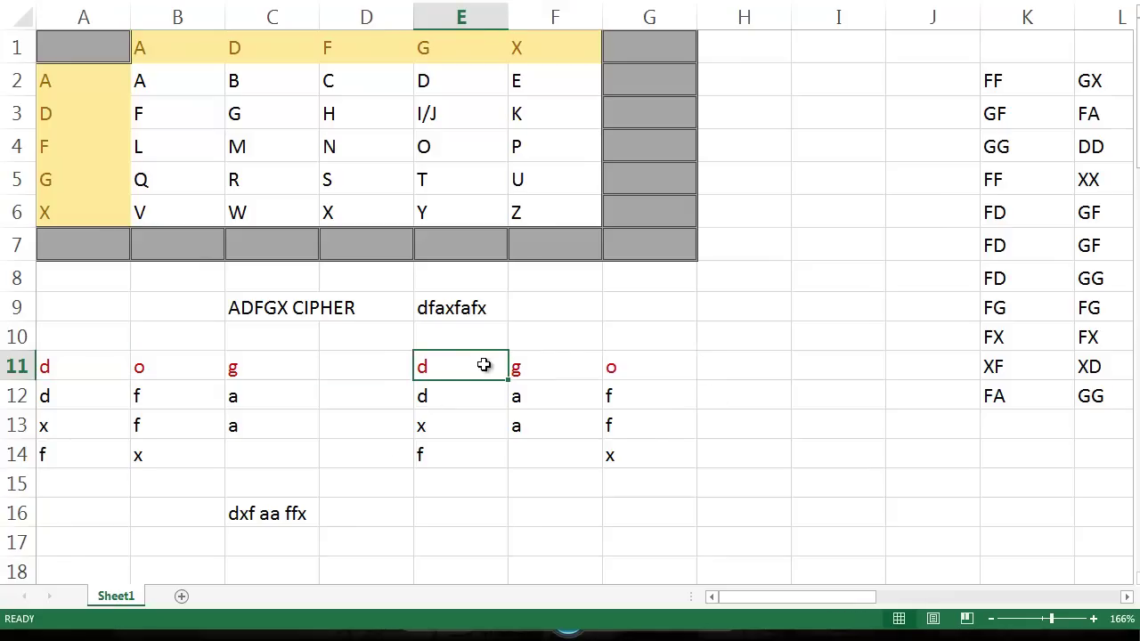
pyautogui.click(144, 367)
pyautogui.press('Left')
pyautogui.click(229, 362)
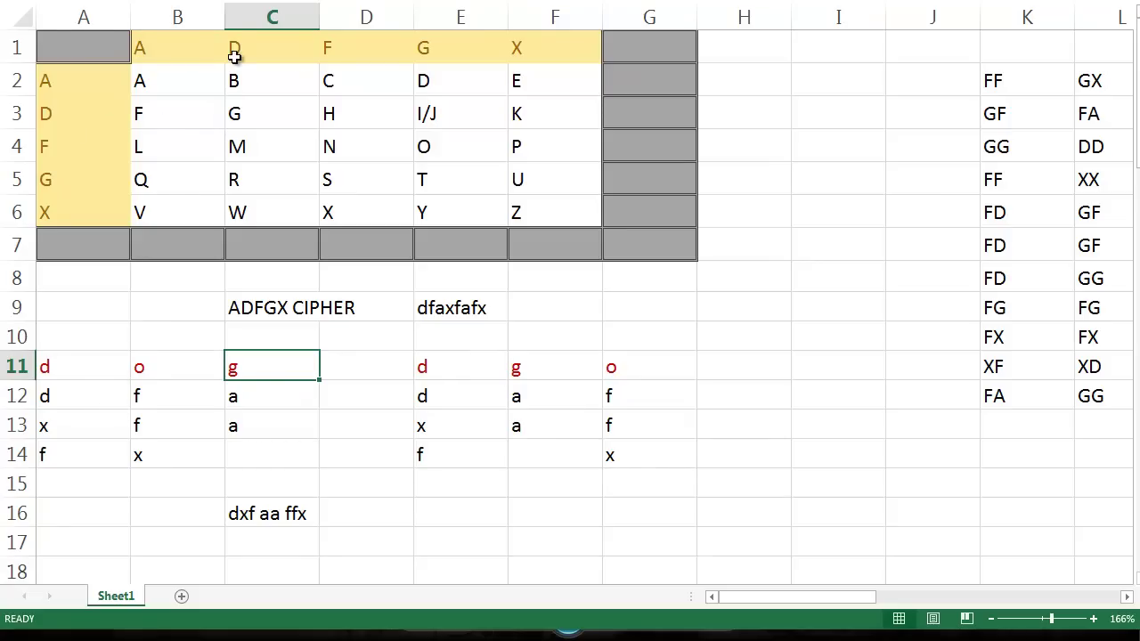
# Examine the alphabet arrangement inside the key square B2:F6
pyautogui.click(160, 77)
pyautogui.moveTo(178, 77); pyautogui.dragTo(352, 149)
pyautogui.moveTo(488, 169); pyautogui.dragTo(547, 212)
pyautogui.click(478, 179)
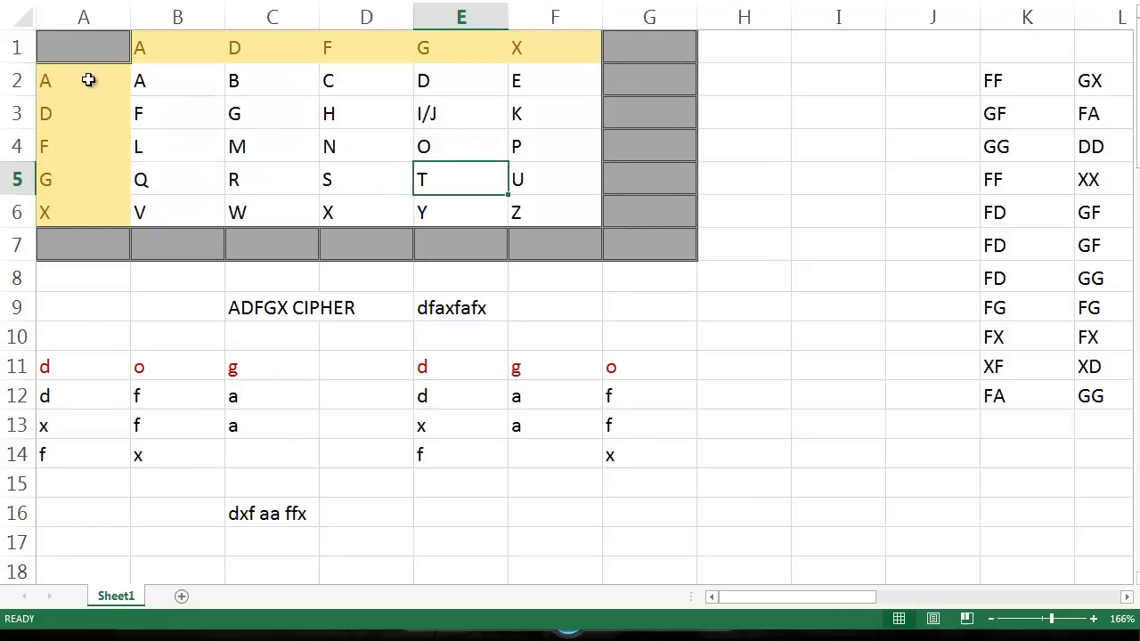
pyautogui.click(173, 82)
pyautogui.click(290, 81)
pyautogui.click(352, 80)
pyautogui.press('Right')
pyautogui.press('Right')
pyautogui.click(211, 80)
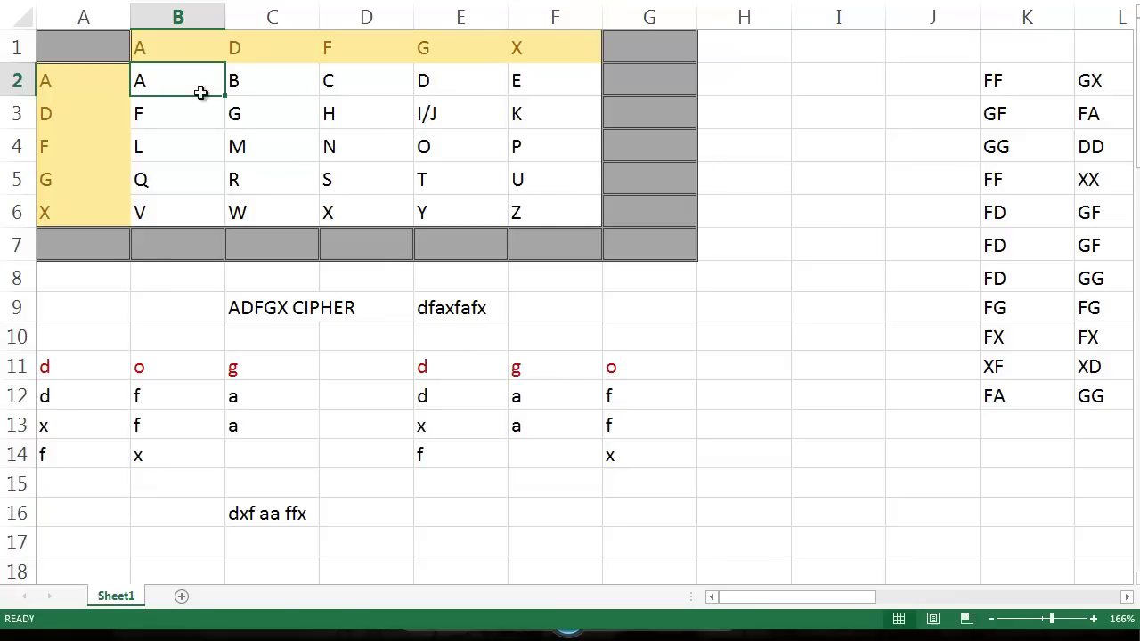
# View the handwritten cipher on the paused trailer frame in Windows Media Player and return to the spreadsheet's C16
pyautogui.click(779, 304)
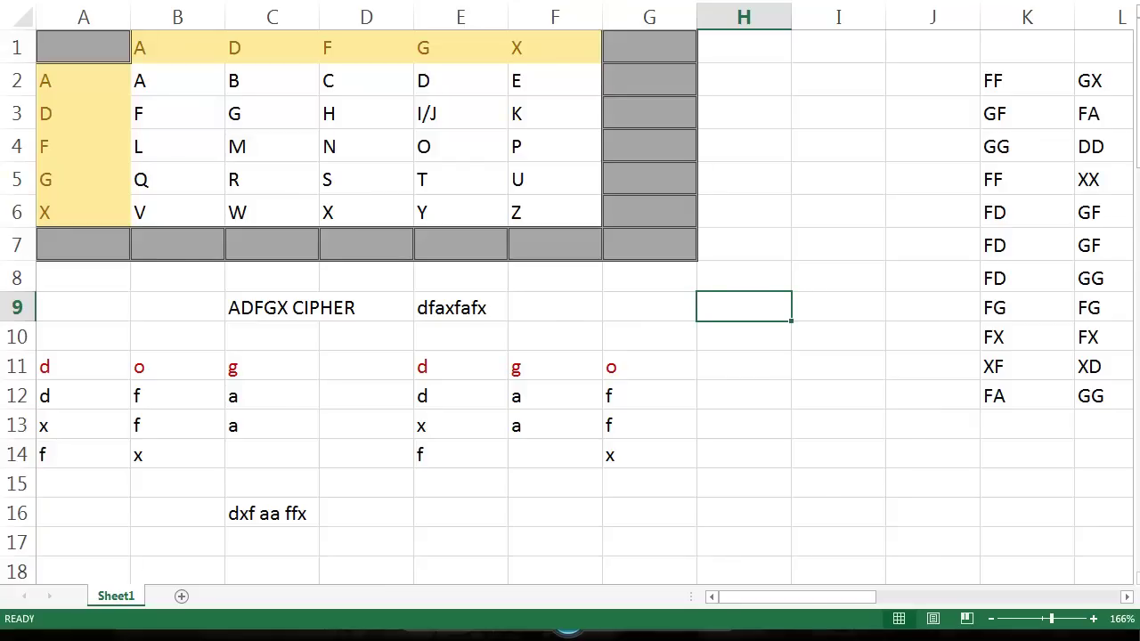
pyautogui.click(702, 632)
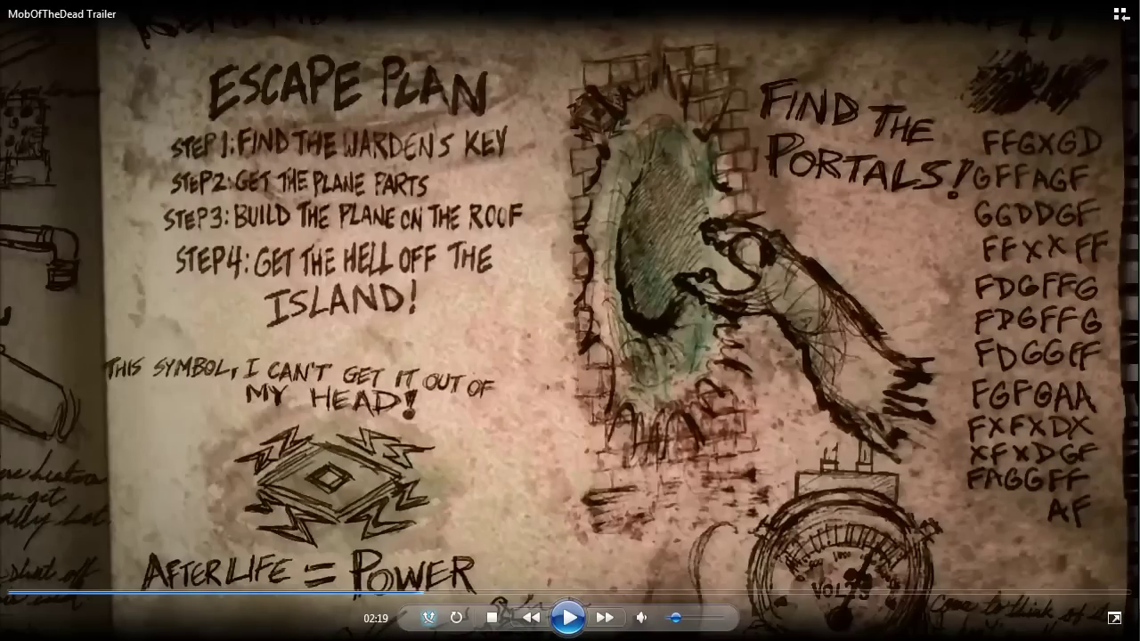
pyautogui.hotkey('alt', 'Tab')
pyautogui.moveTo(450, 379); pyautogui.dragTo(590, 460)
pyautogui.click(454, 484)
pyautogui.click(509, 509)
pyautogui.click(257, 524)
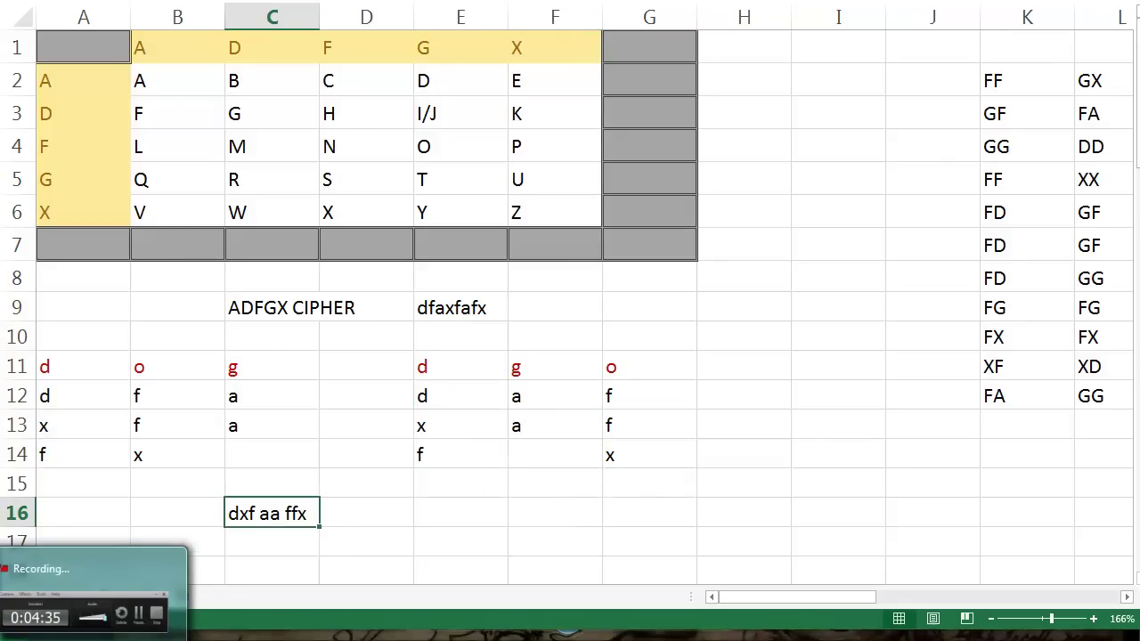
pyautogui.moveTo(54, 636)
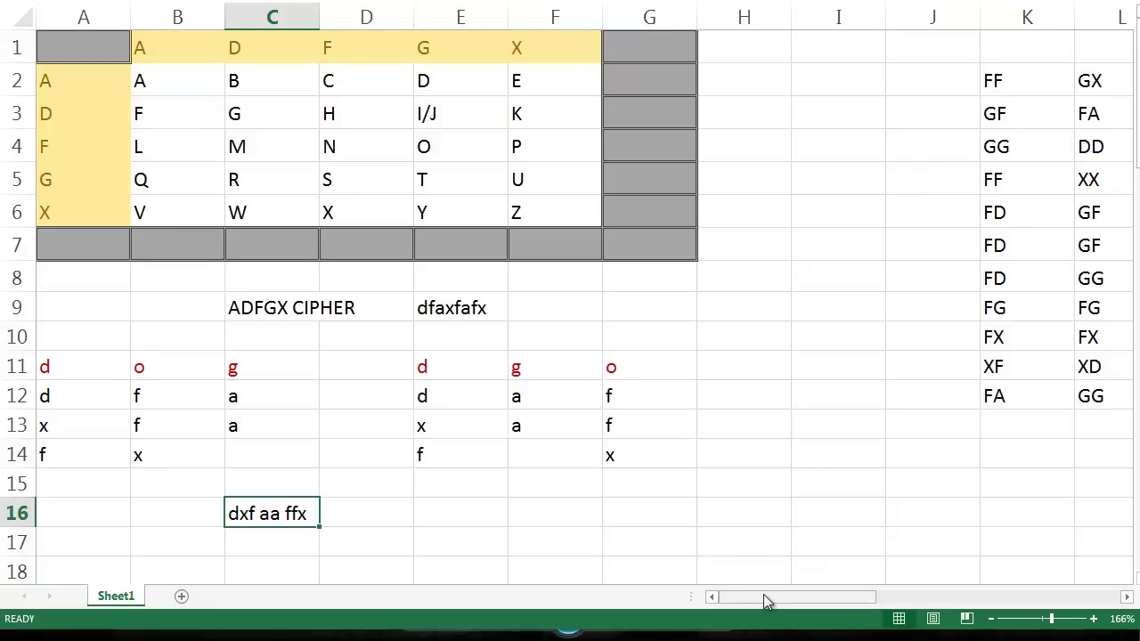
# Inspect the long highlighted ciphertext string in T5
pyautogui.moveTo(764, 594); pyautogui.dragTo(529, 595)
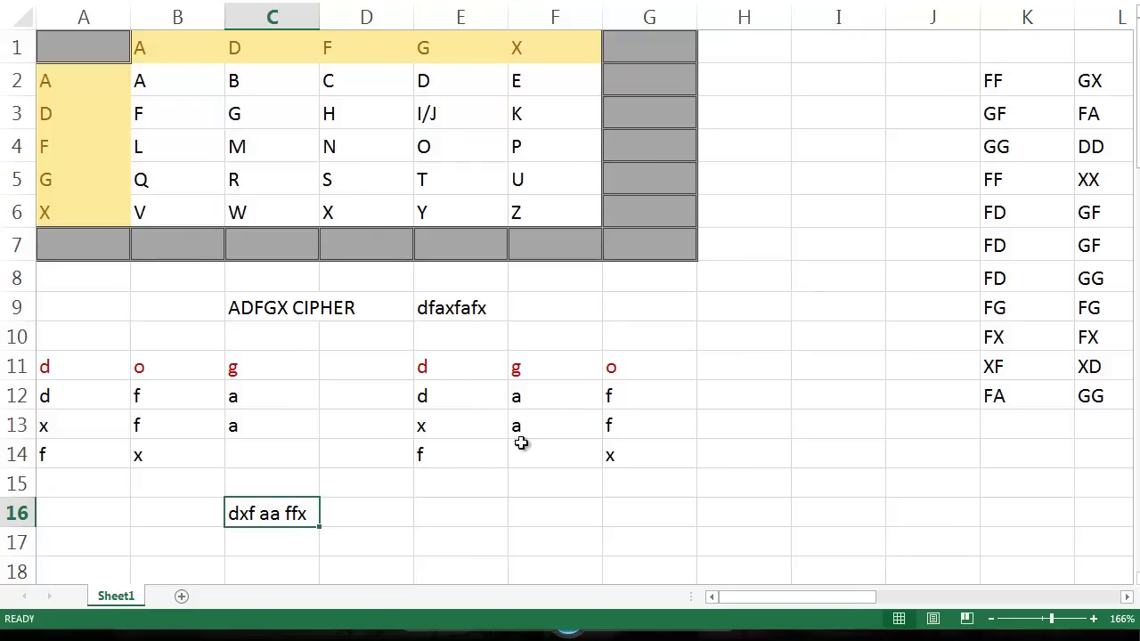
pyautogui.moveTo(776, 597); pyautogui.dragTo(1025, 610)
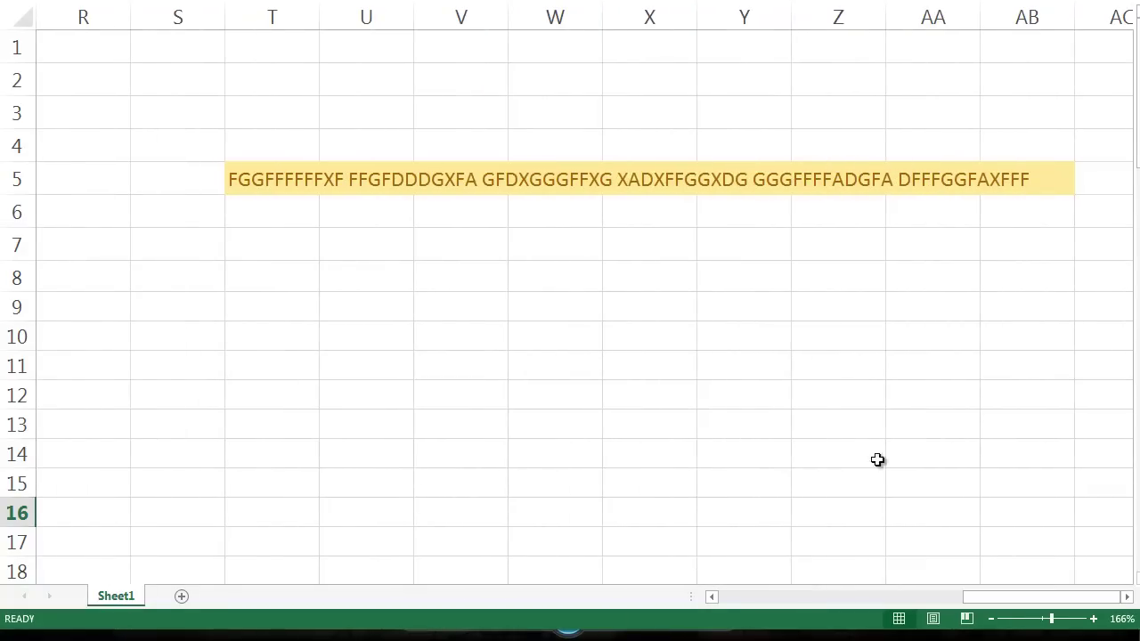
pyautogui.click(286, 176)
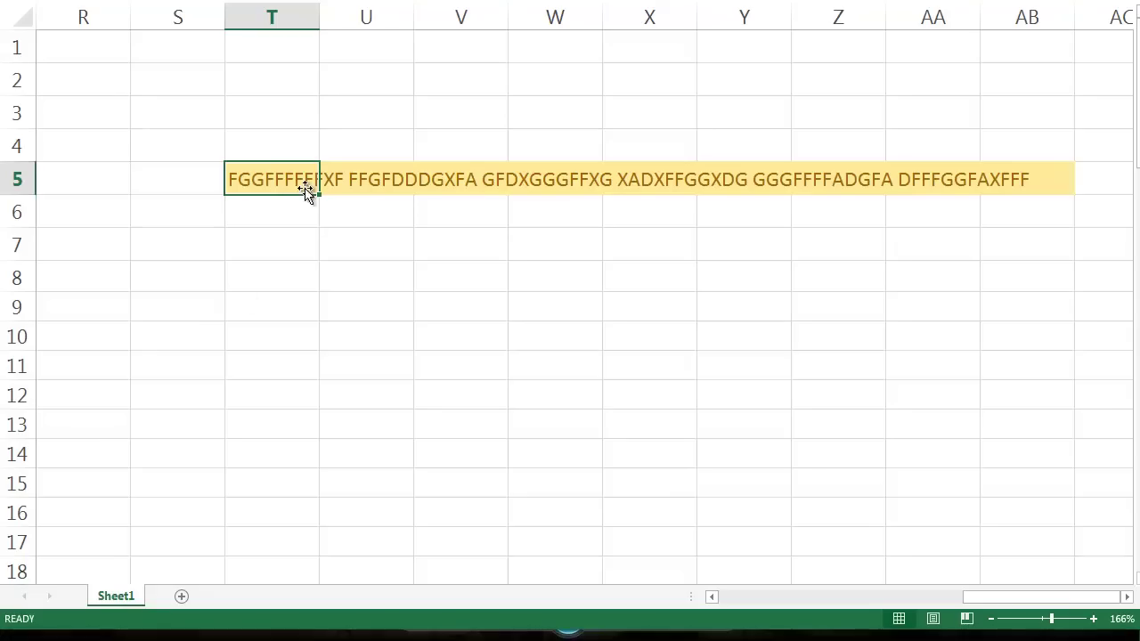
# Go over the alphabetized keyword letters in E11:G11 one by one
pyautogui.moveTo(996, 595); pyautogui.dragTo(749, 598)
pyautogui.click(702, 366)
pyautogui.click(473, 366)
pyautogui.click(538, 369)
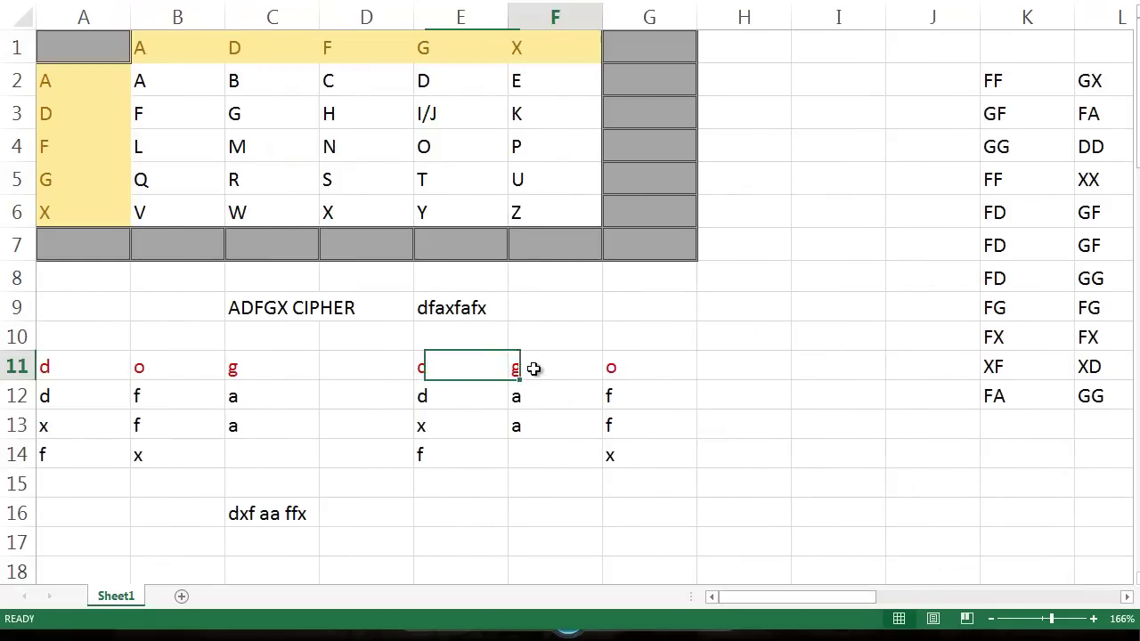
pyautogui.click(645, 367)
pyautogui.click(488, 366)
pyautogui.click(537, 365)
pyautogui.click(616, 366)
pyautogui.click(490, 365)
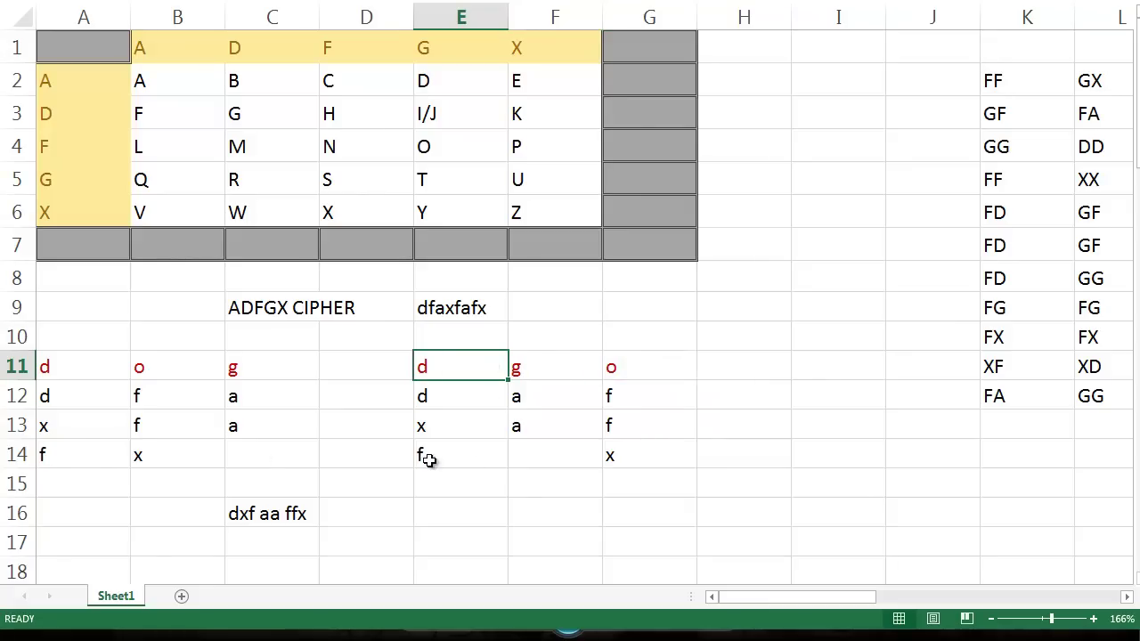
# Examine how the encoded letters fill the rows under the keyword in A12:C14, including the empty last cell
pyautogui.click(75, 401)
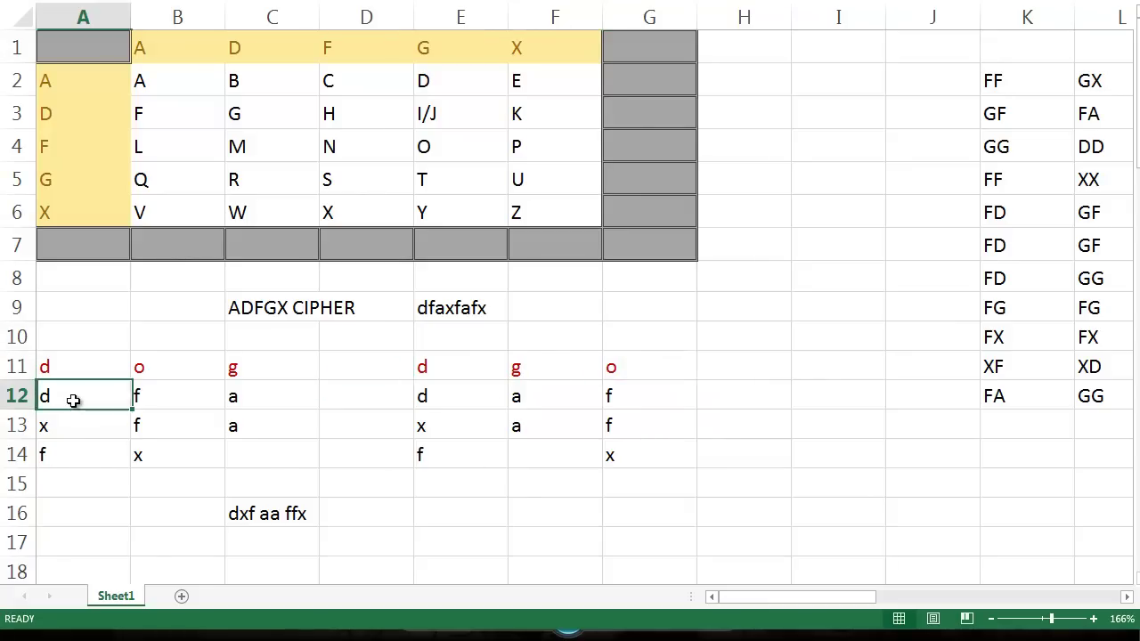
pyautogui.click(95, 449)
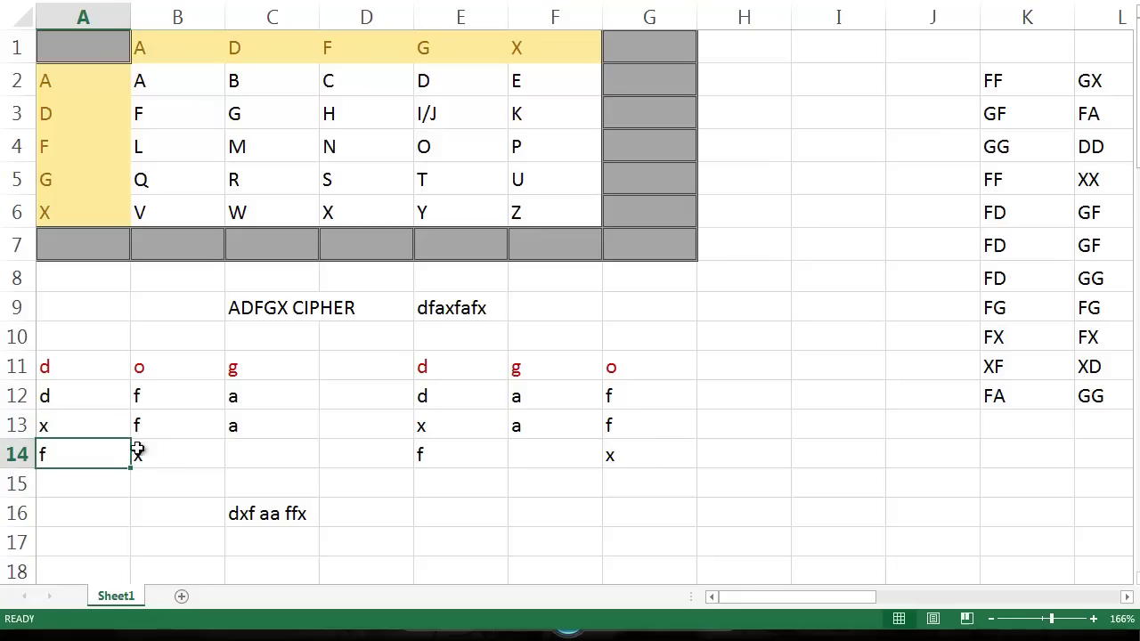
pyautogui.click(166, 450)
pyautogui.press('Left')
pyautogui.press('Right')
pyautogui.press('Left')
pyautogui.press('Right')
pyautogui.press('Left')
pyautogui.click(248, 453)
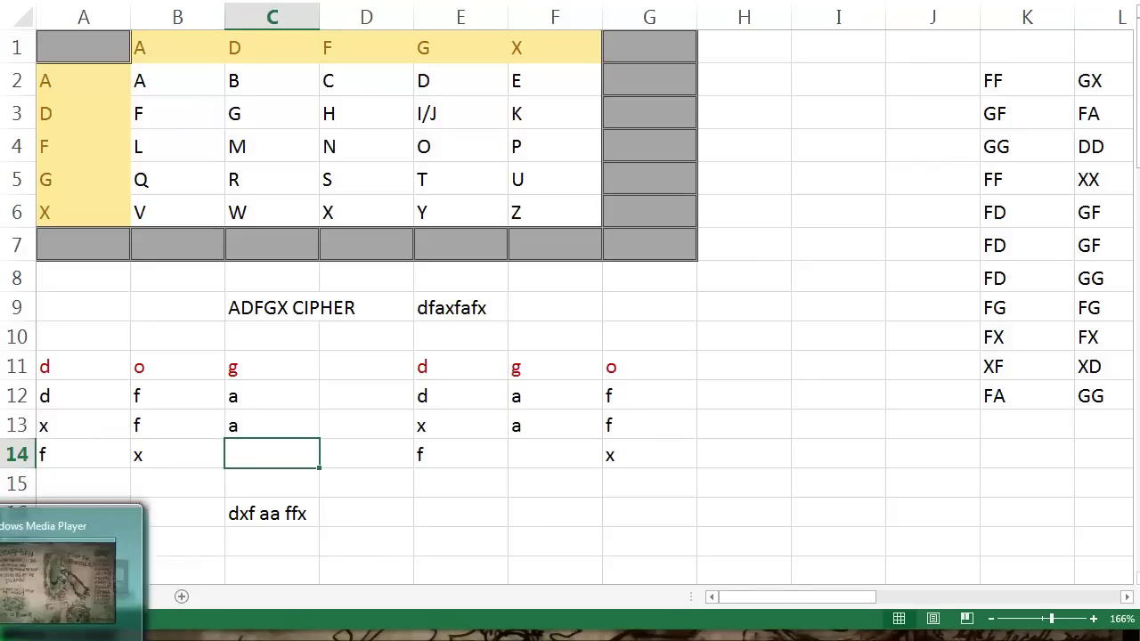
# Study the escape plan page in Windows Media Player for keyword clues and return to the spreadsheet
pyautogui.moveTo(53, 636)
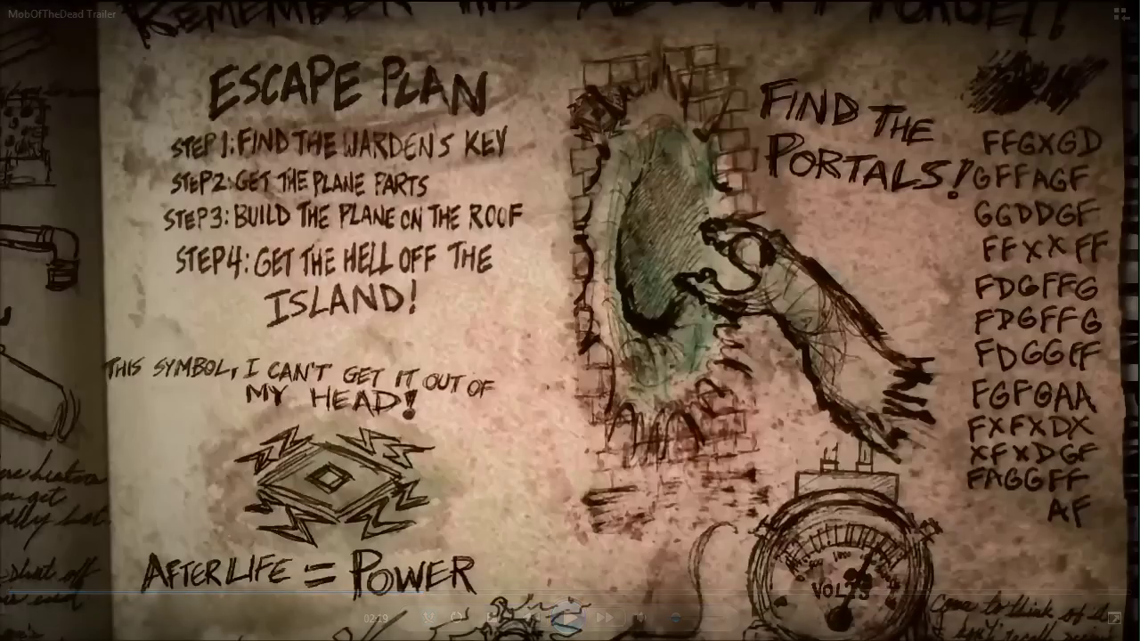
pyautogui.moveTo(265, 581)
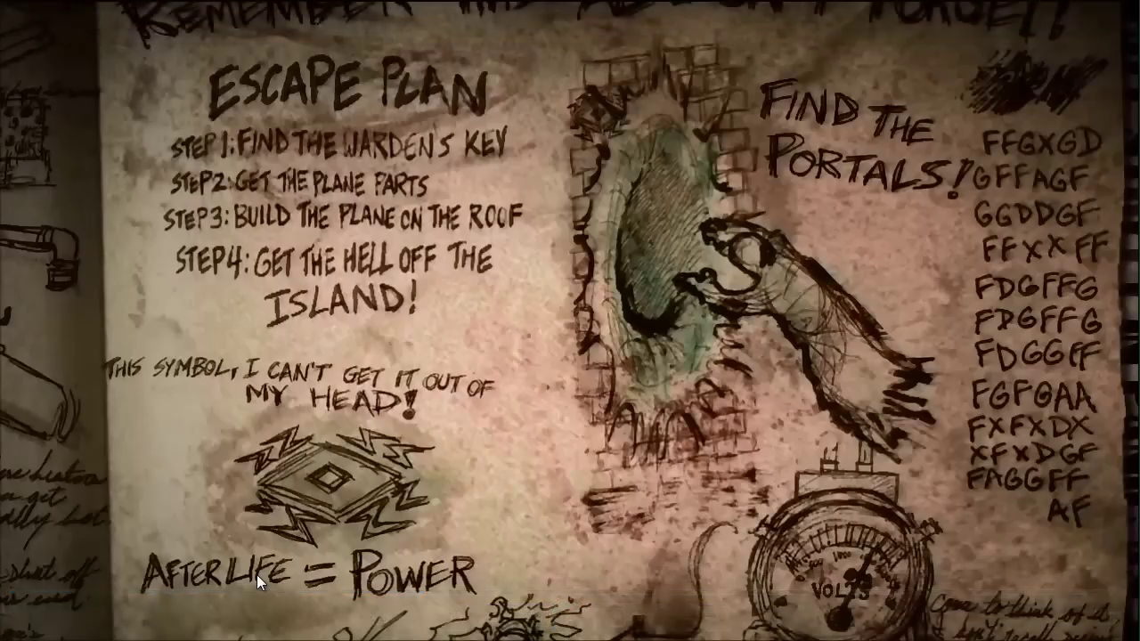
pyautogui.moveTo(249, 539)
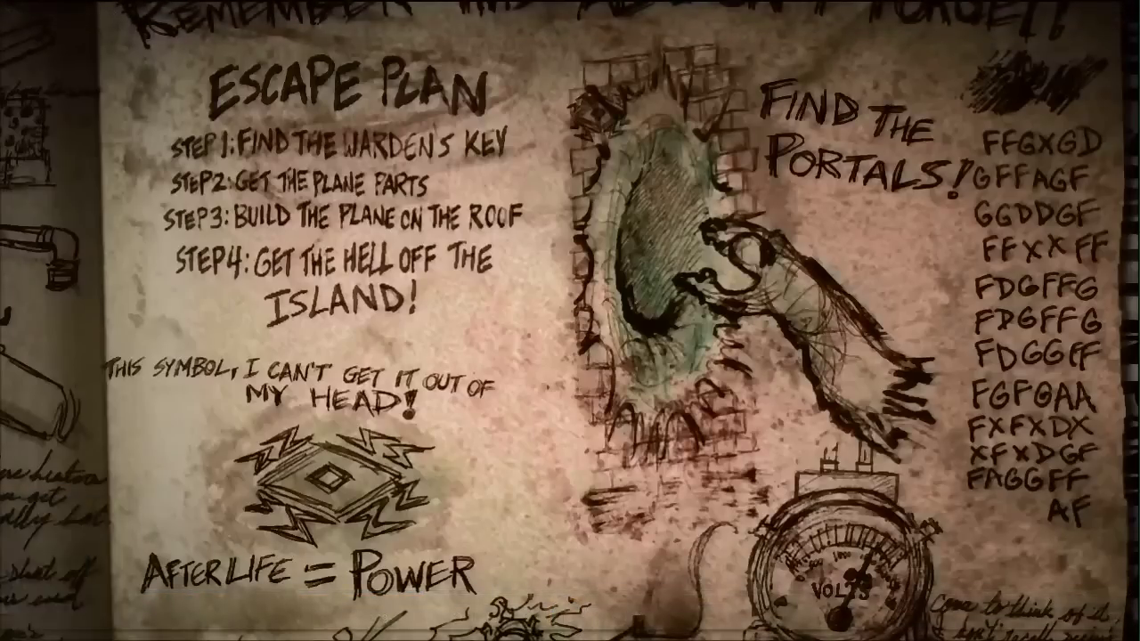
pyautogui.click(36, 570)
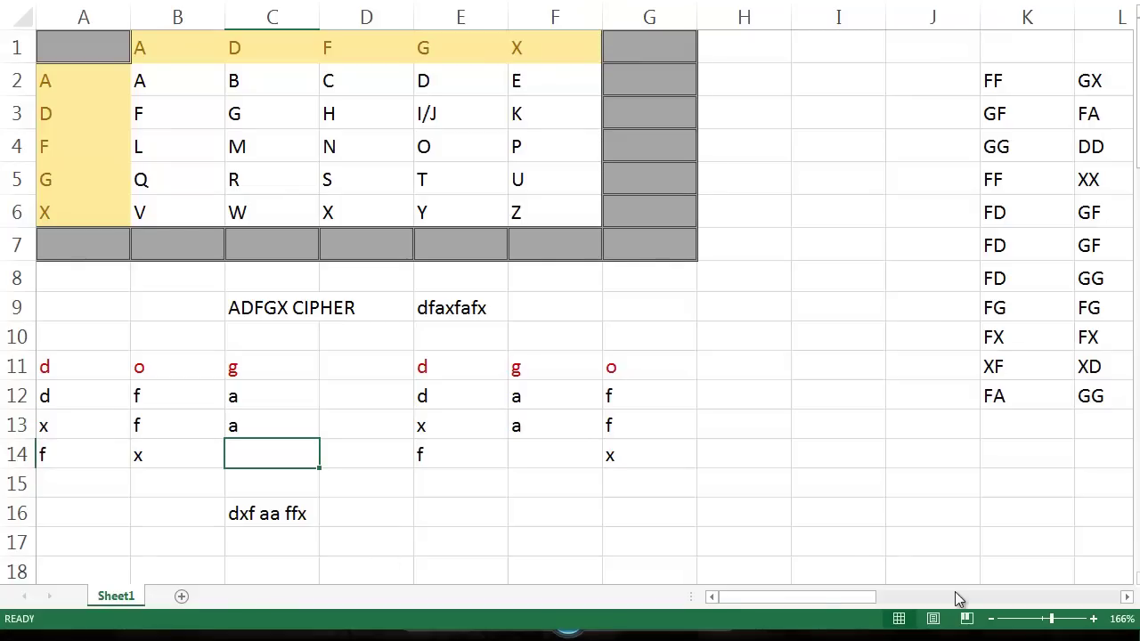
# Examine the candidate keyword zombie in K23 beside the letter-order permutations in column L
pyautogui.moveTo(820, 599); pyautogui.dragTo(869, 608)
pyautogui.scroll(-4, 842, 524)
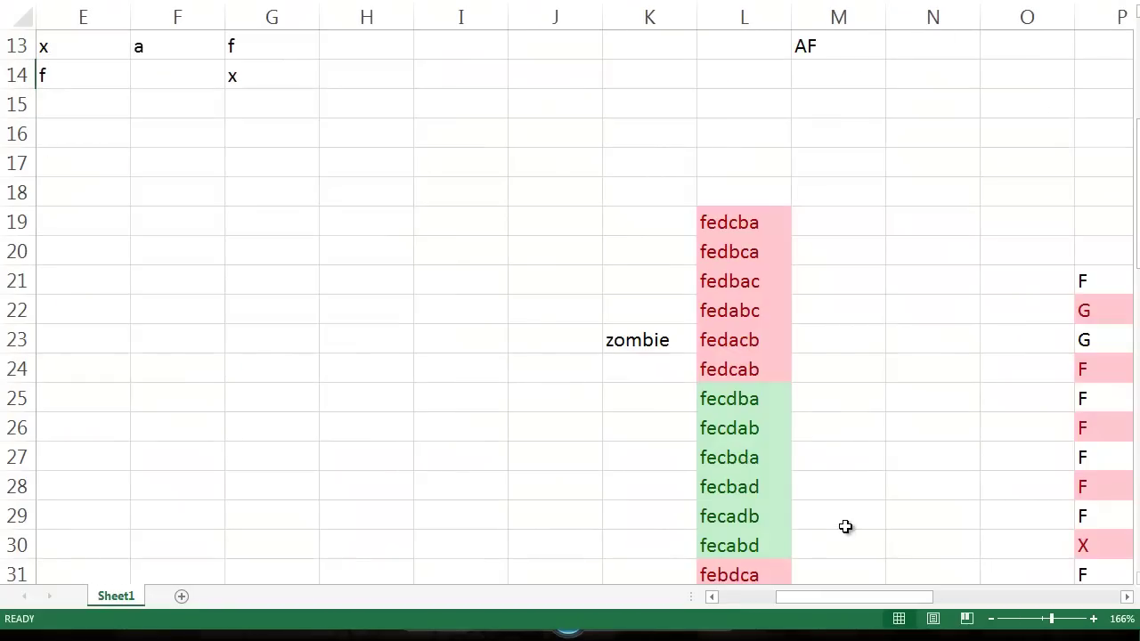
pyautogui.click(618, 347)
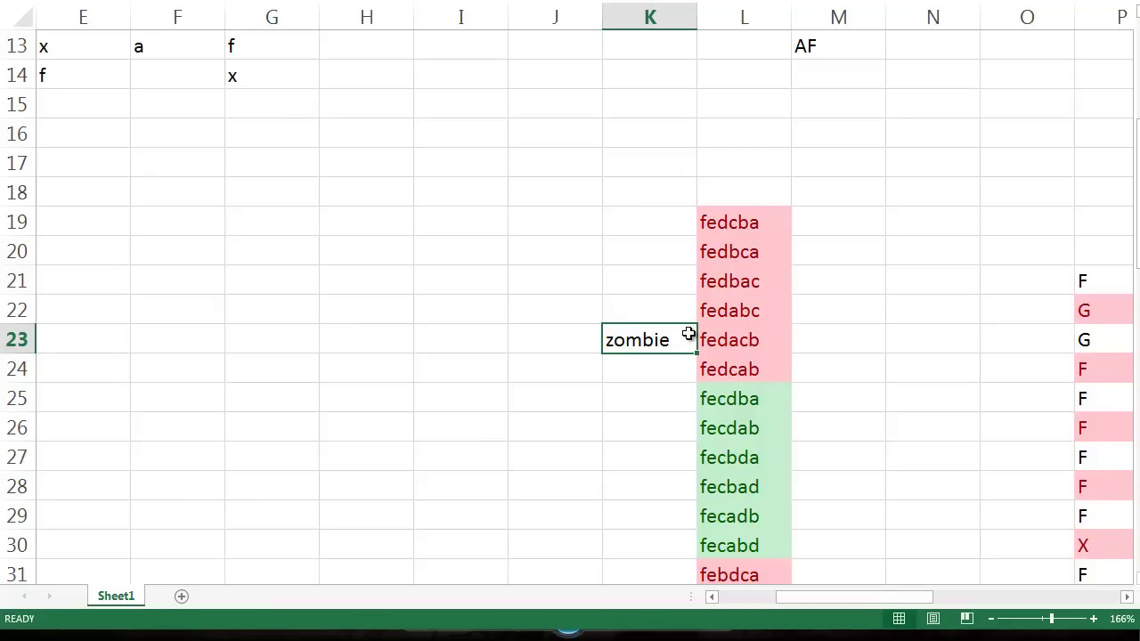
pyautogui.moveTo(836, 596); pyautogui.dragTo(727, 597)
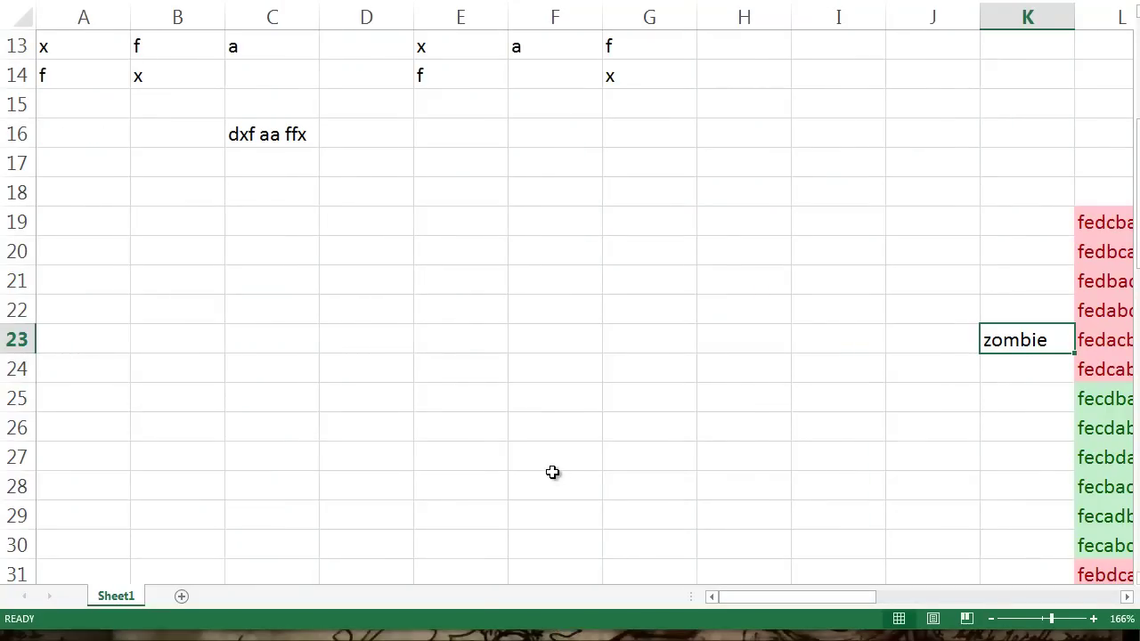
pyautogui.scroll(4, 552, 472)
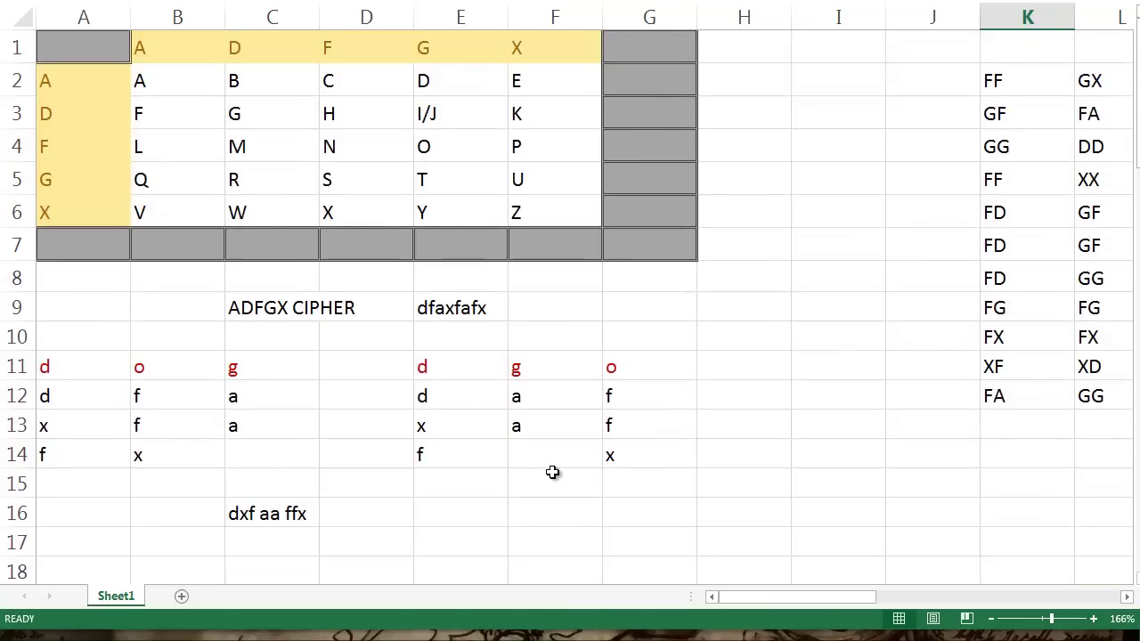
pyautogui.scroll(-4, 553, 472)
pyautogui.scroll(1, 552, 472)
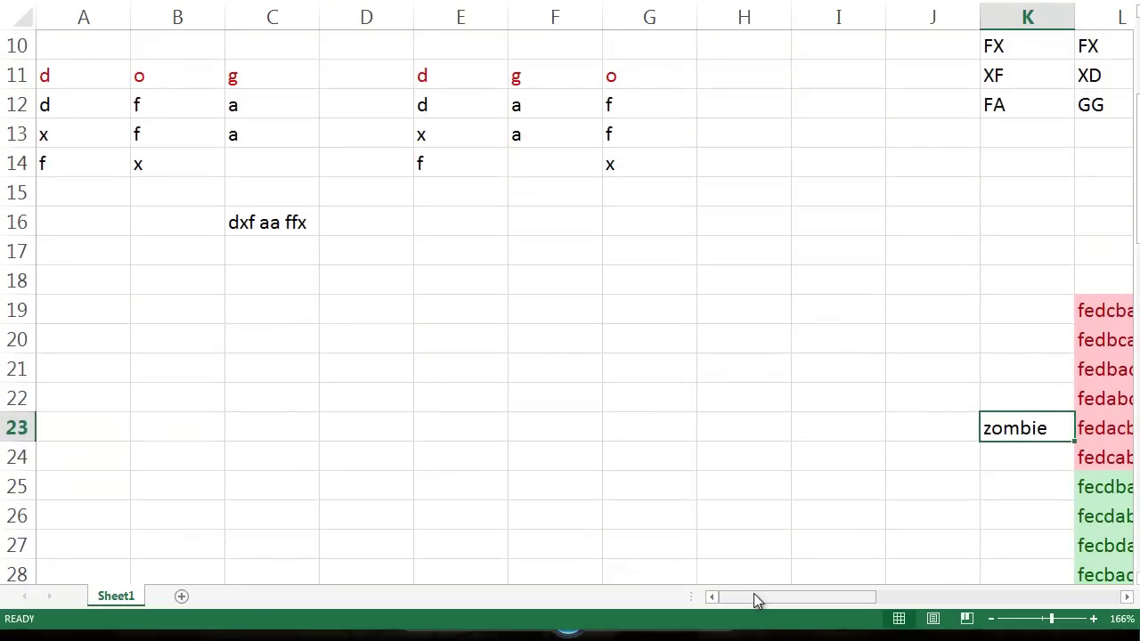
pyautogui.moveTo(753, 596); pyautogui.dragTo(784, 597)
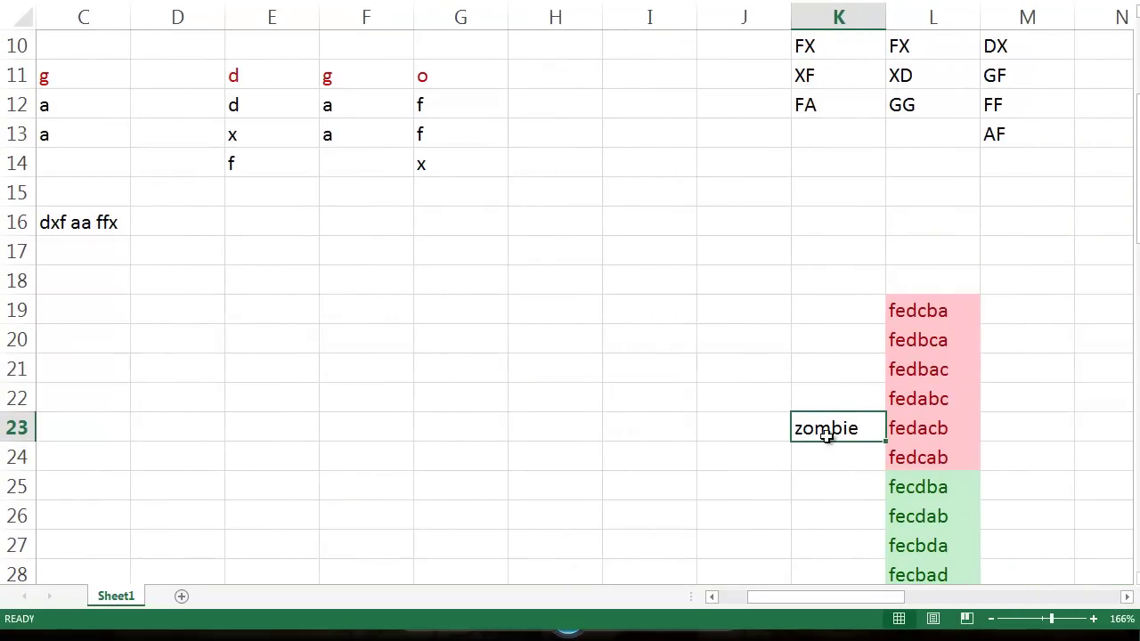
pyautogui.click(829, 403)
pyautogui.click(828, 428)
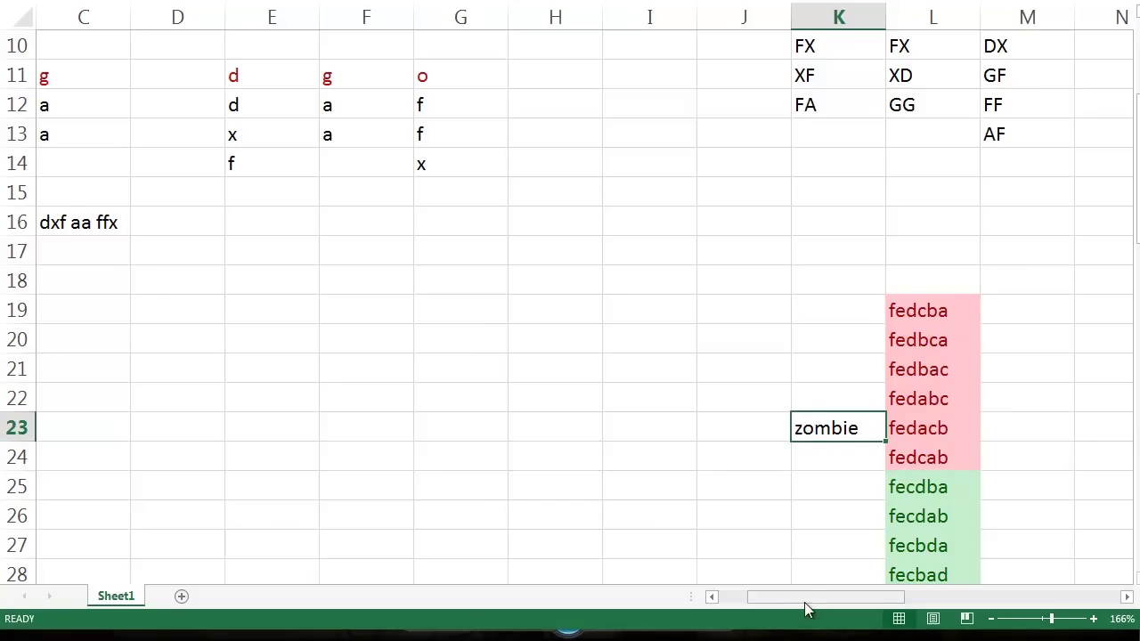
# Review the keyword letters in A11:C11 of the worked example once more
pyautogui.moveTo(790, 597); pyautogui.dragTo(734, 597)
pyautogui.click(472, 281)
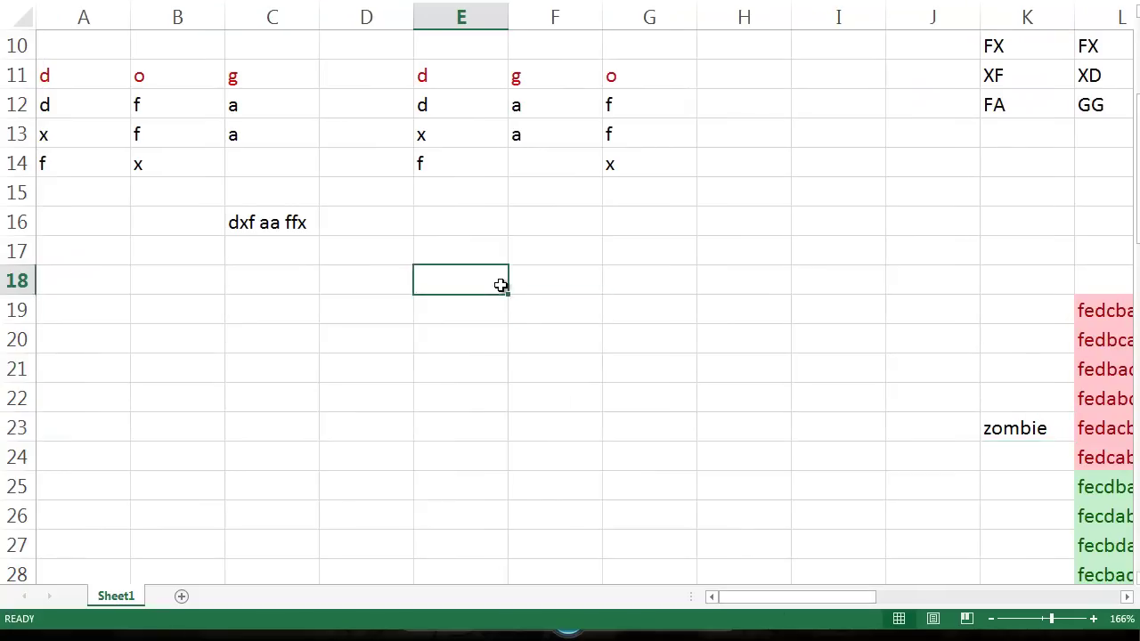
pyautogui.scroll(2, 558, 275)
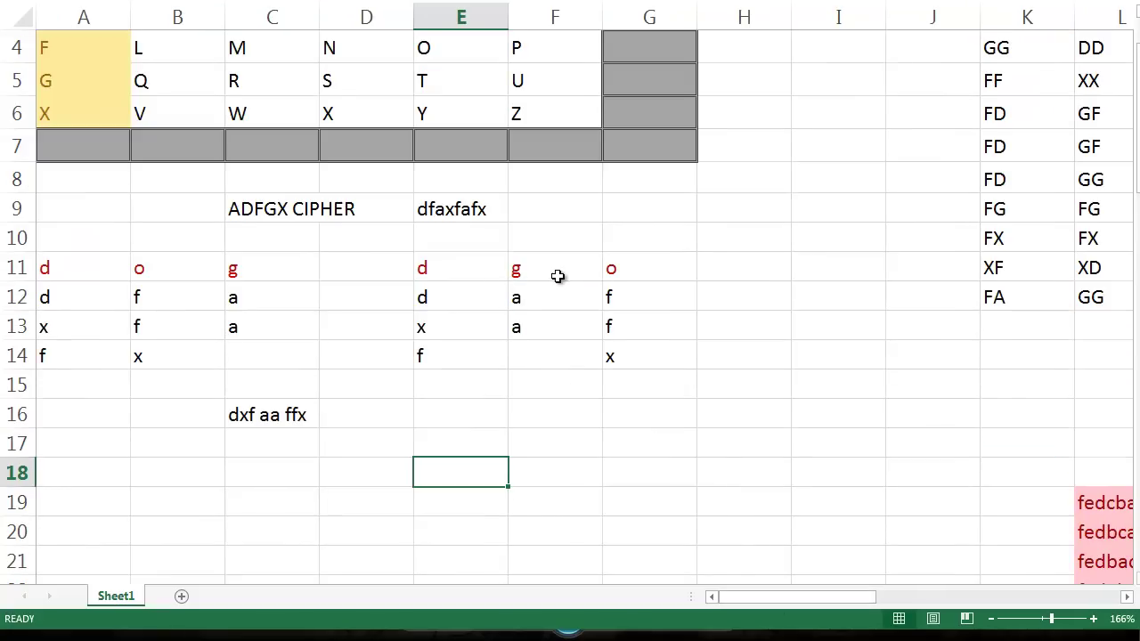
pyautogui.click(66, 276)
pyautogui.click(163, 276)
pyautogui.click(260, 260)
pyautogui.click(124, 259)
pyautogui.moveTo(125, 258); pyautogui.dragTo(80, 262)
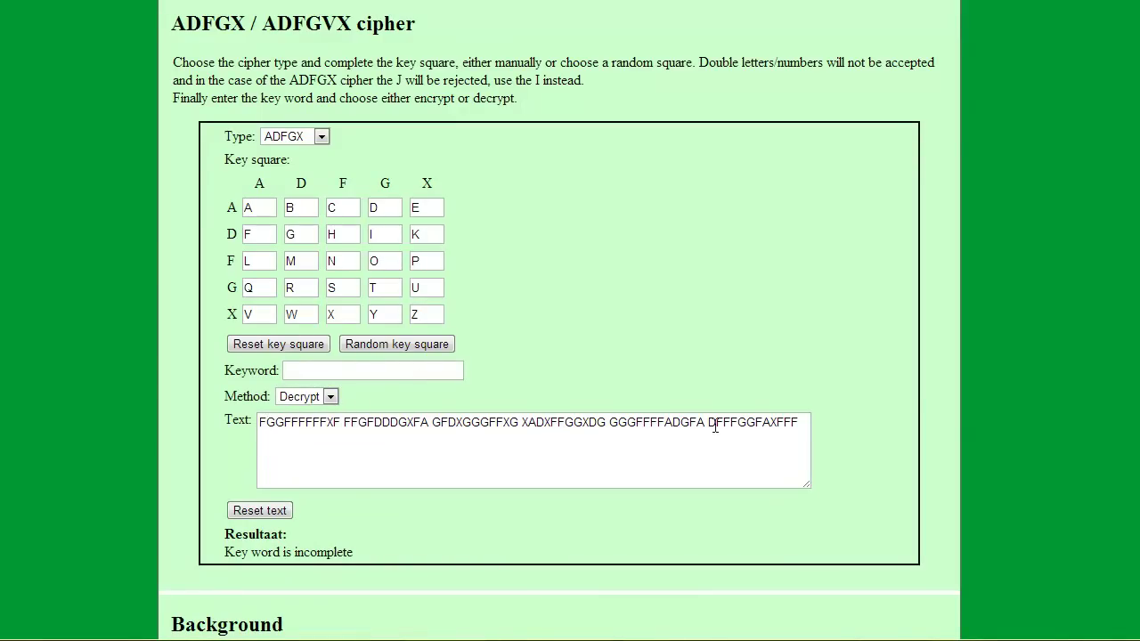
# On the ADFGX cipher web page, decrypt the ciphertext with the keyword zombie, and test zombid as a variant
pyautogui.click(329, 397)
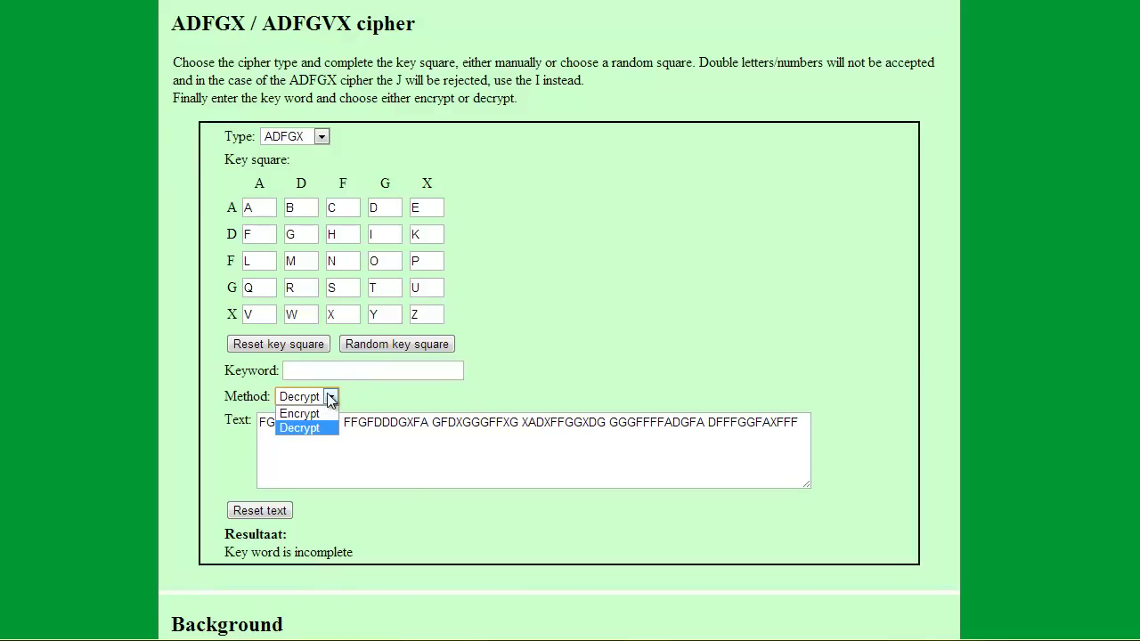
pyautogui.click(328, 428)
pyautogui.click(358, 370)
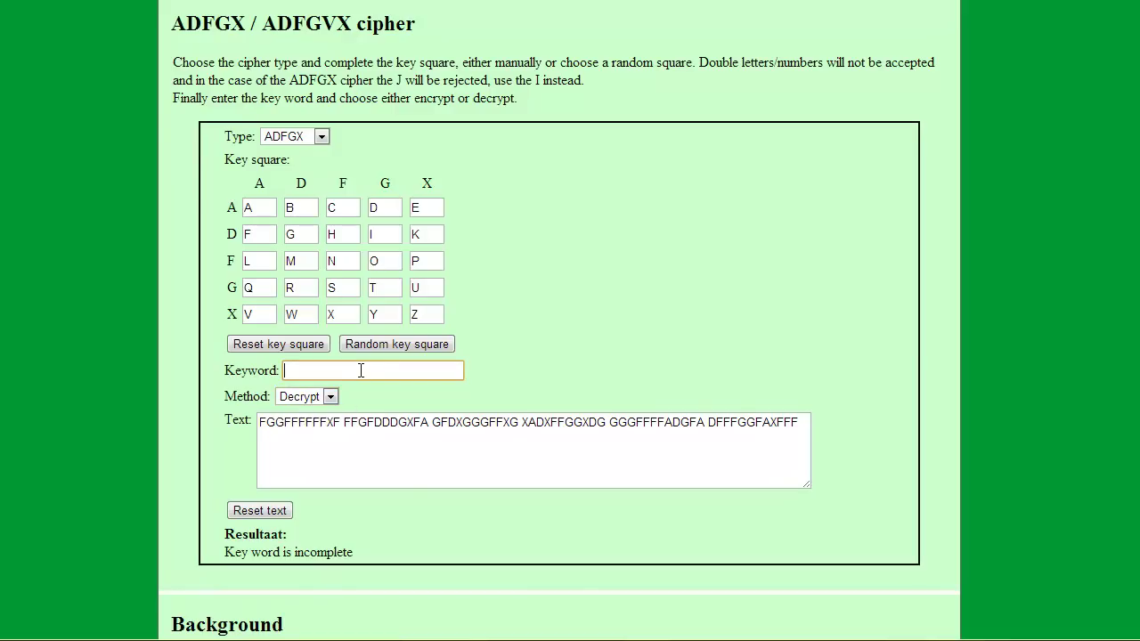
pyautogui.write('zombie')
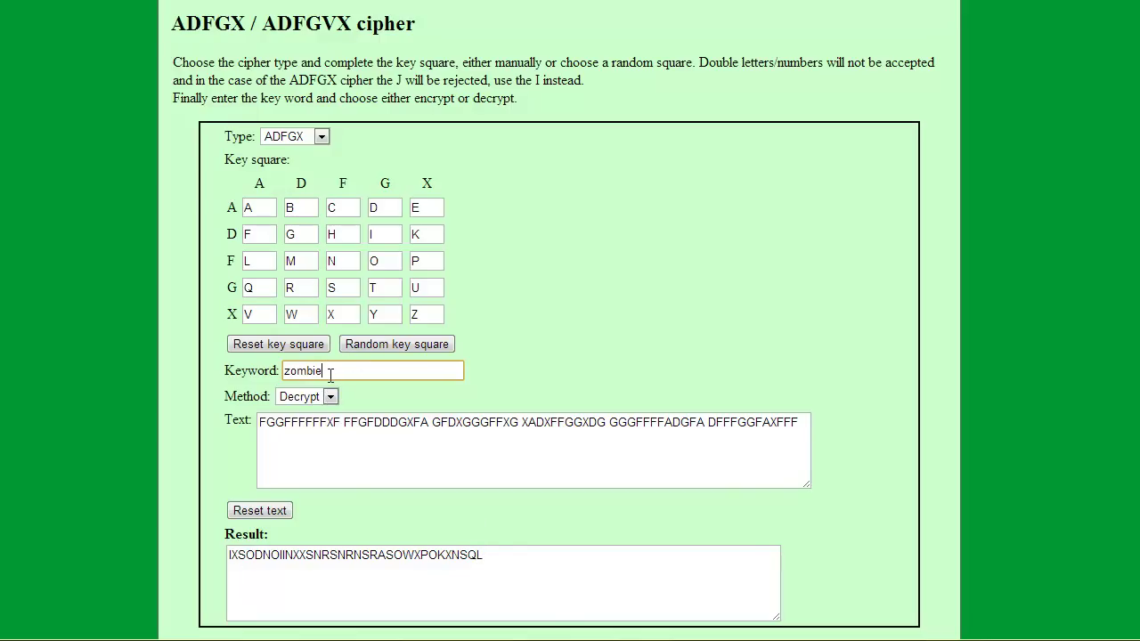
pyautogui.moveTo(331, 371); pyautogui.dragTo(314, 373)
pyautogui.write('d')
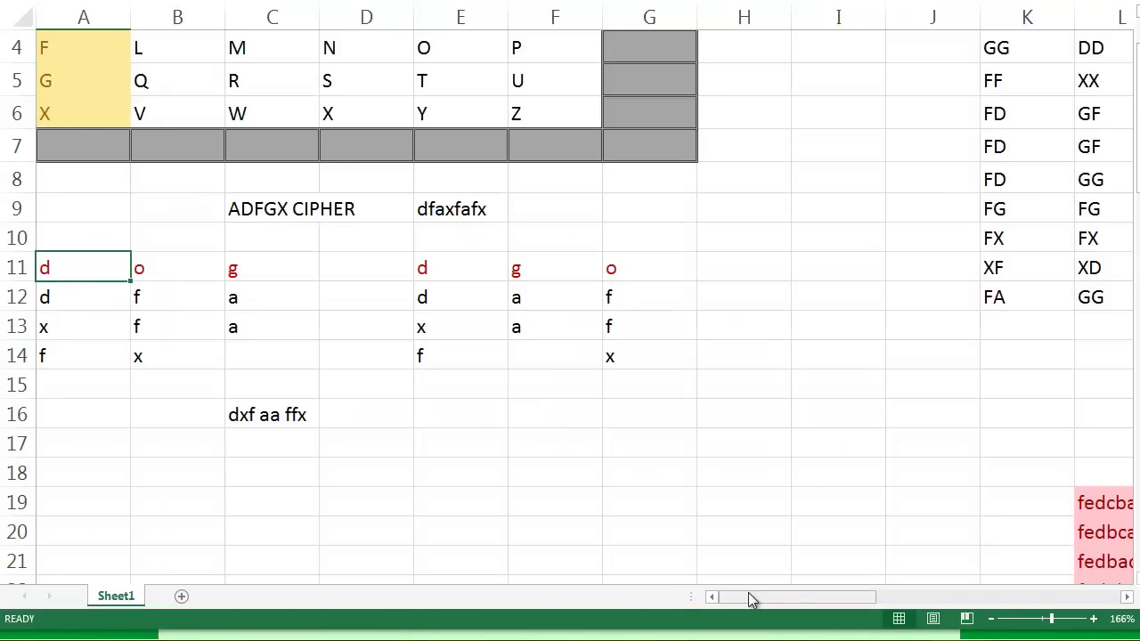
# Copy the letter order fedacb from L23 of the spreadsheet and use it as the keyword on the cipher web page
pyautogui.moveTo(748, 597); pyautogui.dragTo(808, 604)
pyautogui.click(636, 440)
pyautogui.scroll(-3, 636, 440)
pyautogui.click(738, 344)
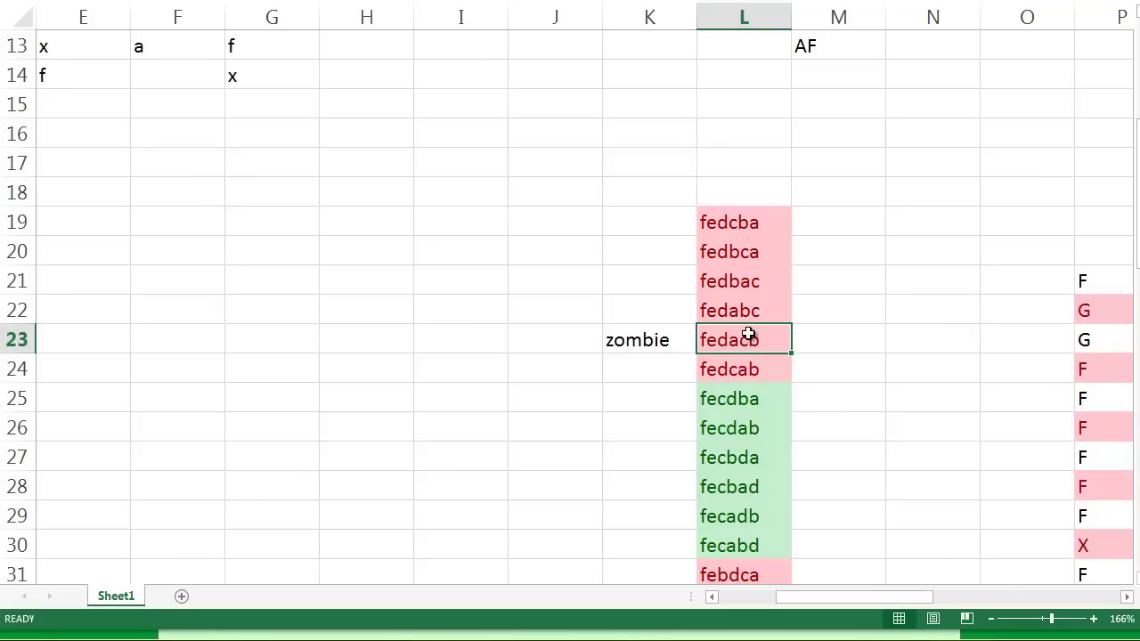
pyautogui.hotkey('ctrl', 'c')
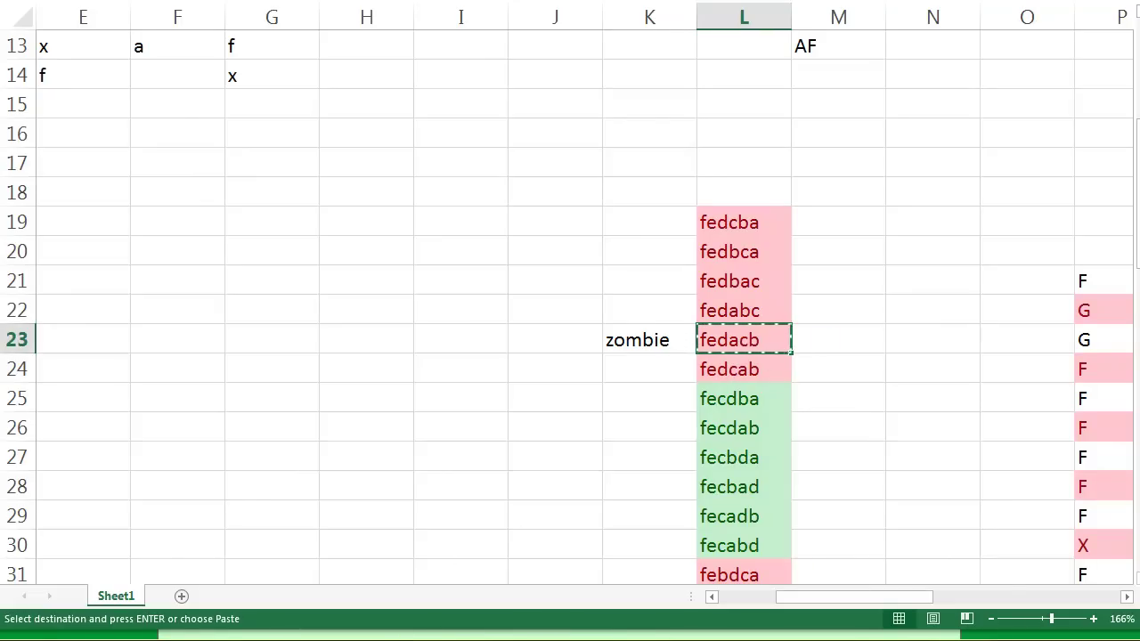
pyautogui.hotkey('alt', 'Tab')
pyautogui.moveTo(346, 372); pyautogui.dragTo(196, 390)
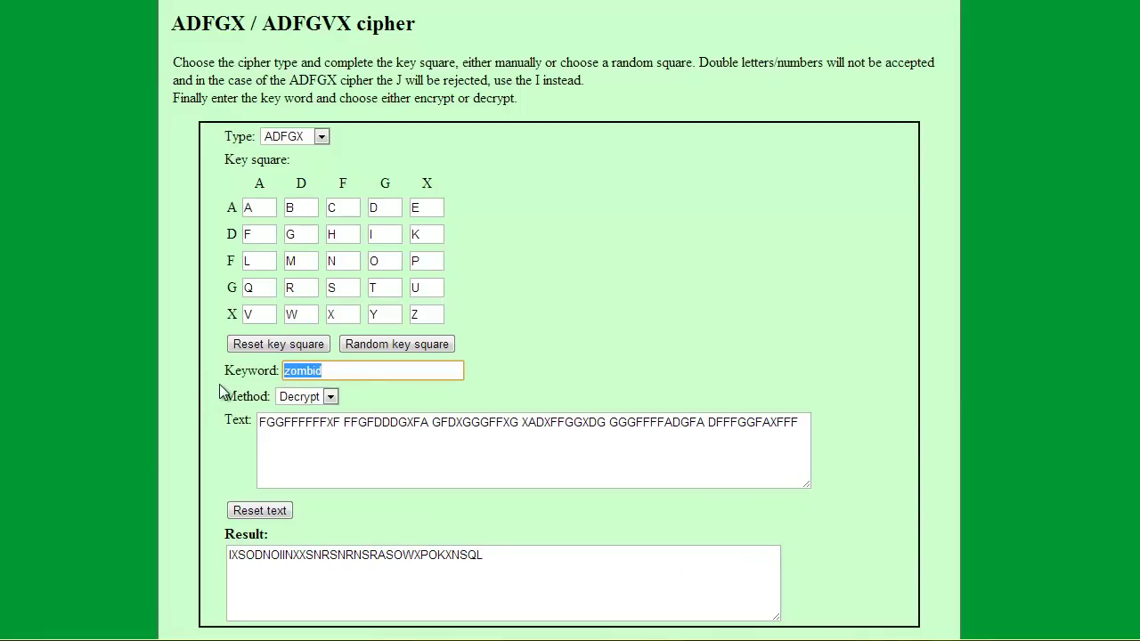
pyautogui.write('fedacb')
# Return to the spreadsheet and examine the six-letter order permutations down column L, starting from fedcba in L19
pyautogui.hotkey('alt', 'Tab')
pyautogui.click(798, 210)
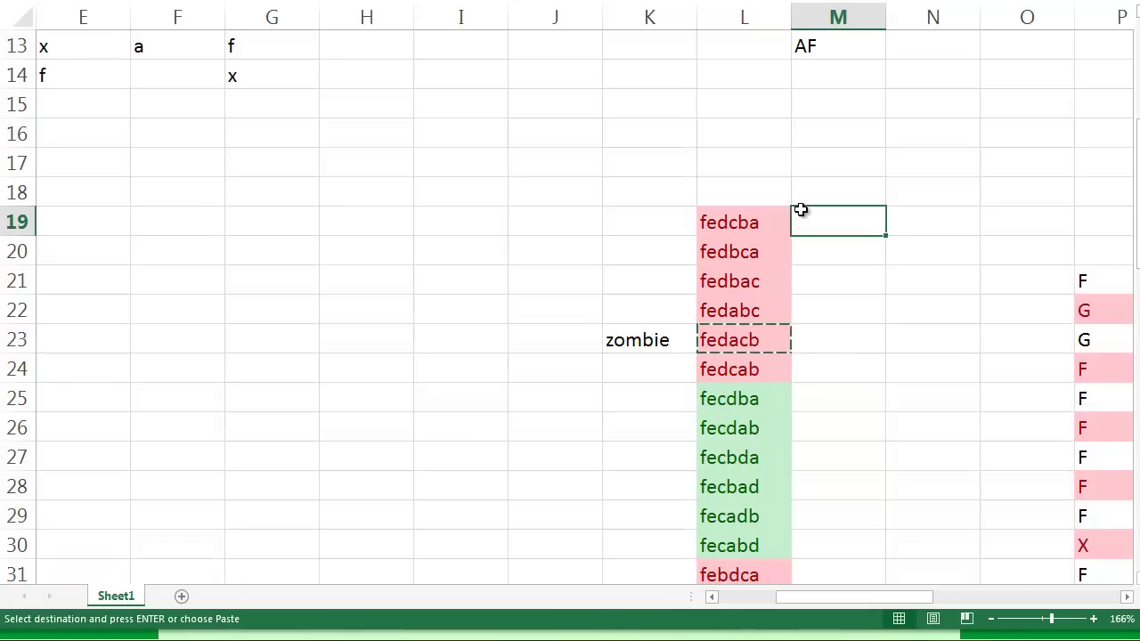
pyautogui.click(764, 223)
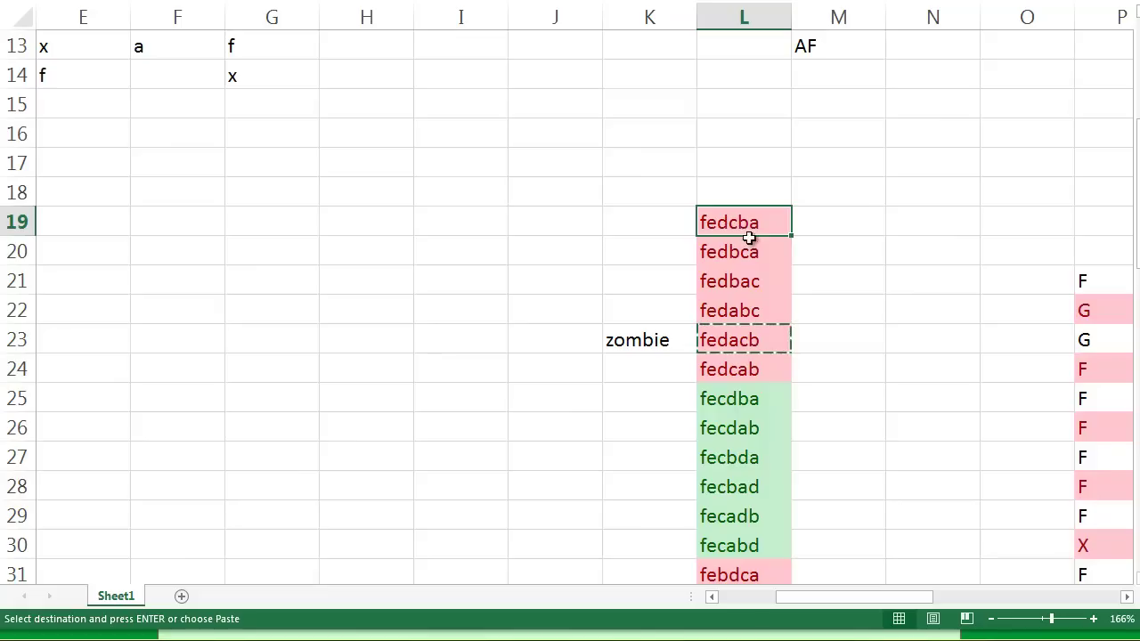
pyautogui.click(755, 247)
pyautogui.click(758, 228)
pyautogui.moveTo(1137, 125); pyautogui.dragTo(692, 214)
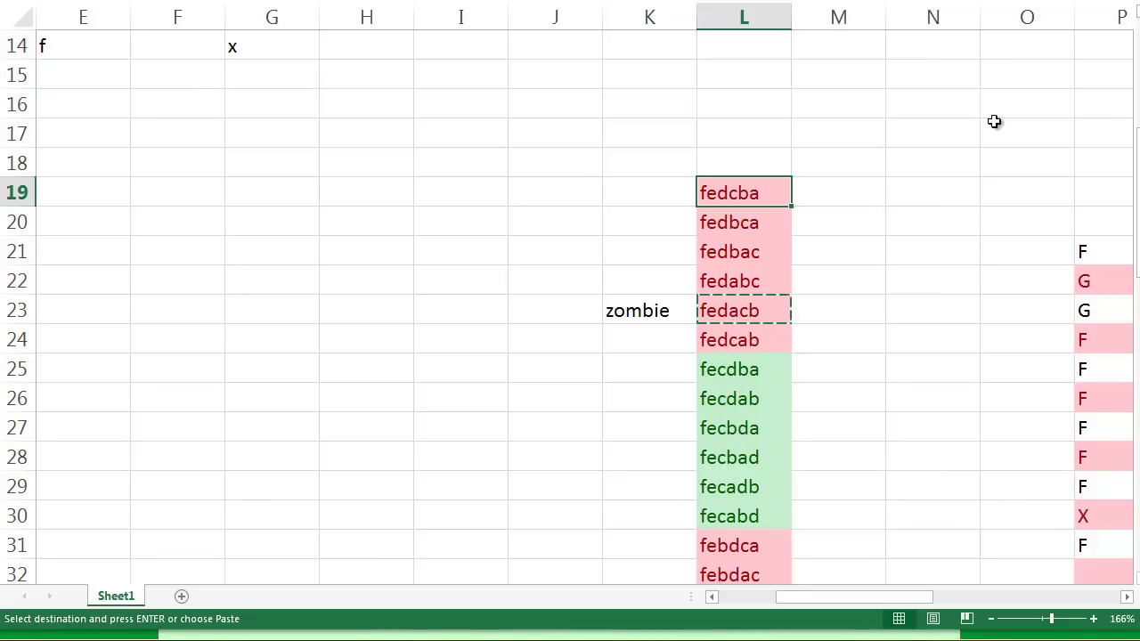
pyautogui.click(1137, 147)
pyautogui.scroll(-3, 743, 244)
pyautogui.click(746, 201)
pyautogui.scroll(-2, 748, 199)
pyautogui.click(751, 196)
pyautogui.scroll(-2, 748, 194)
pyautogui.click(746, 191)
pyautogui.scroll(-1, 749, 201)
pyautogui.click(749, 207)
pyautogui.scroll(-2, 749, 207)
pyautogui.click(750, 204)
pyautogui.scroll(-2, 751, 204)
pyautogui.click(752, 216)
pyautogui.scroll(-2, 753, 217)
pyautogui.click(751, 224)
pyautogui.scroll(13, 751, 224)
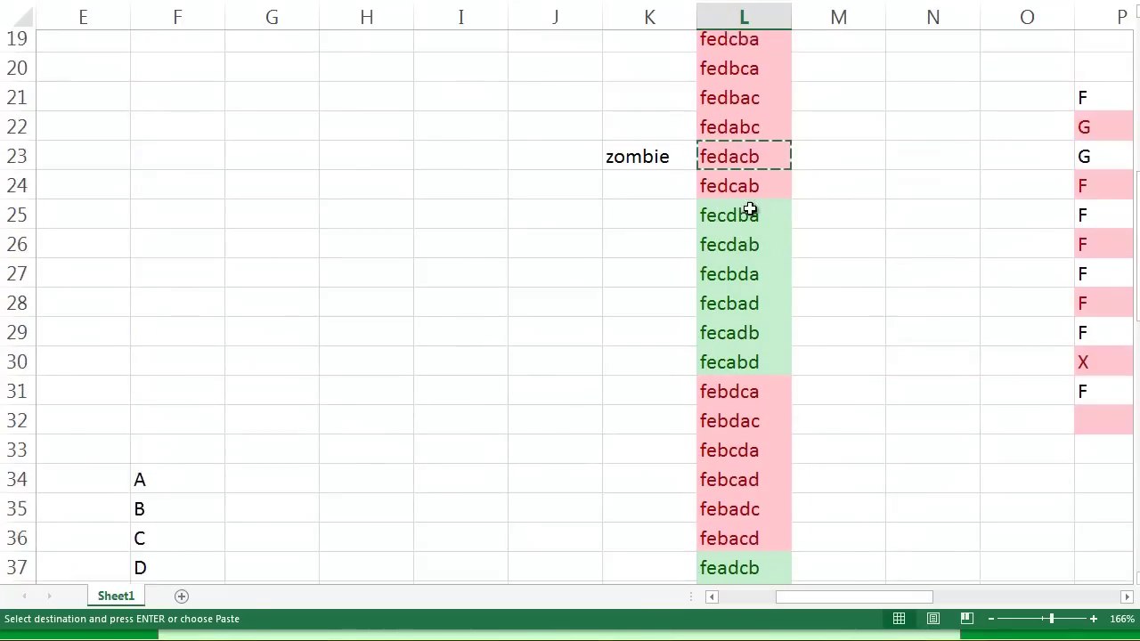
pyautogui.scroll(2, 754, 214)
pyautogui.scroll(-2, 757, 216)
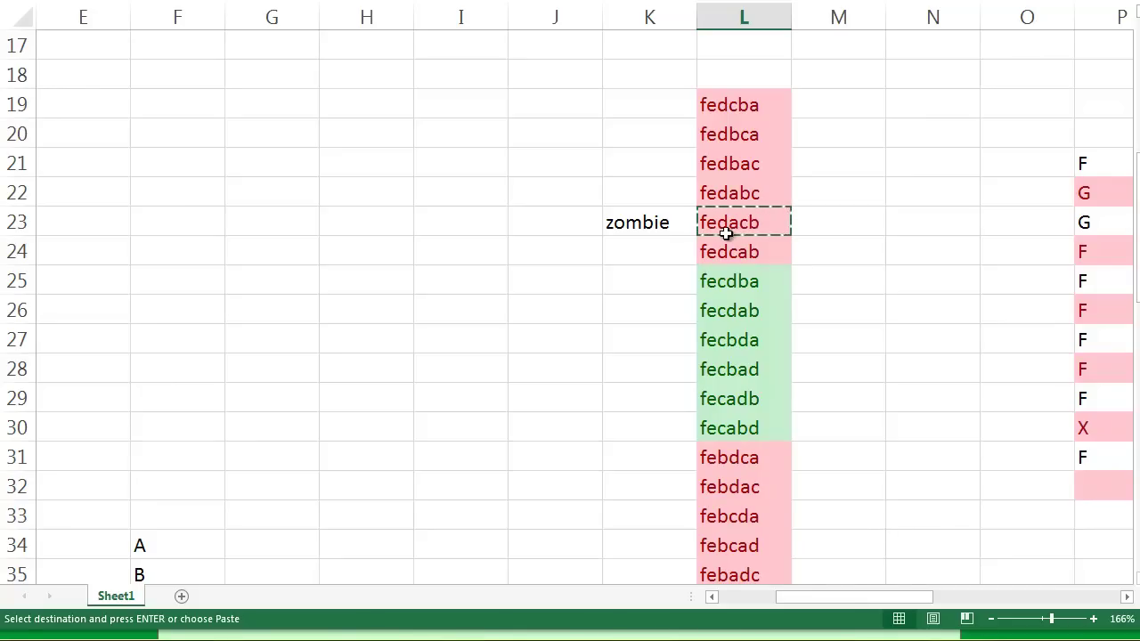
pyautogui.moveTo(837, 598); pyautogui.dragTo(805, 600)
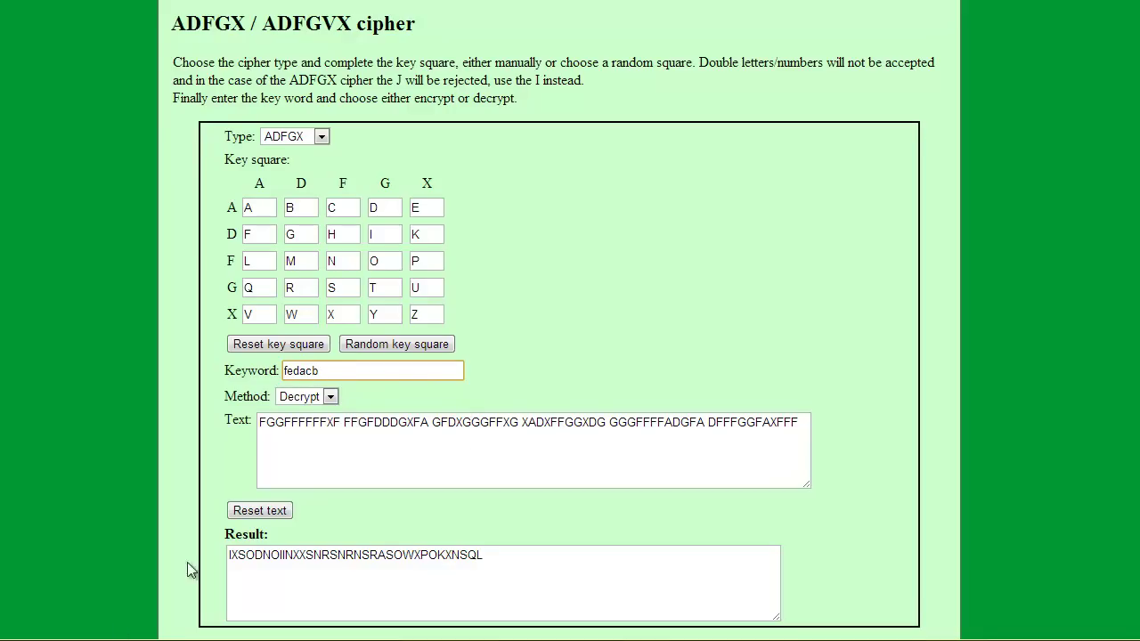
# Examine the letter cells in the first two rows of the key square on the cipher web page and revisit the spreadsheet's permutations
pyautogui.click(267, 207)
pyautogui.click(301, 207)
pyautogui.click(372, 208)
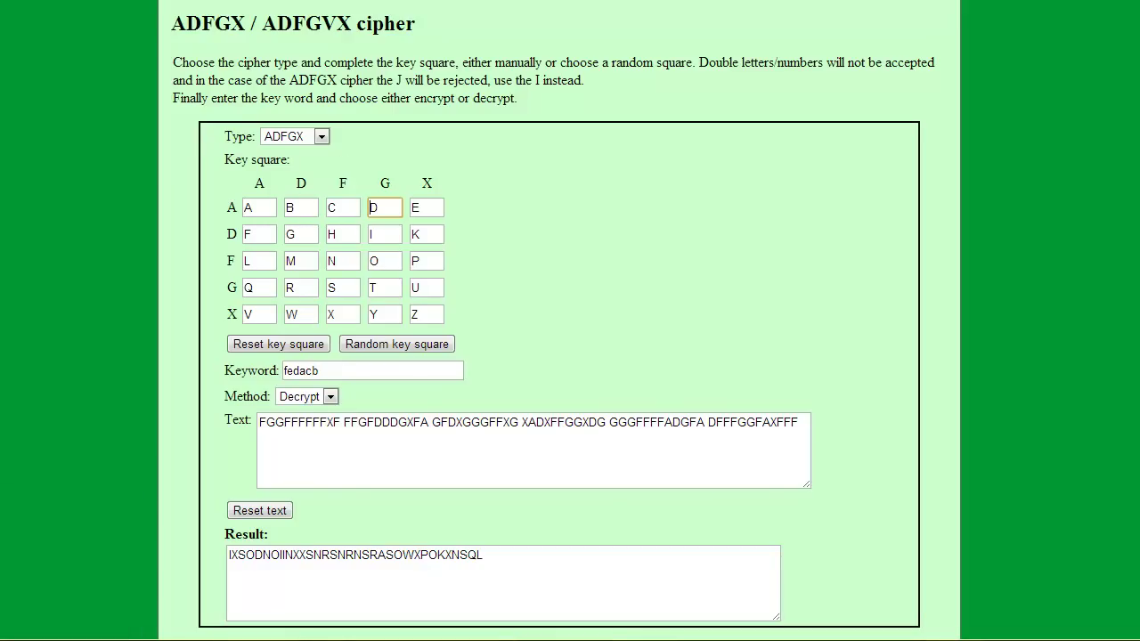
pyautogui.click(51, 606)
pyautogui.doubleClick(423, 234)
pyautogui.click(434, 234)
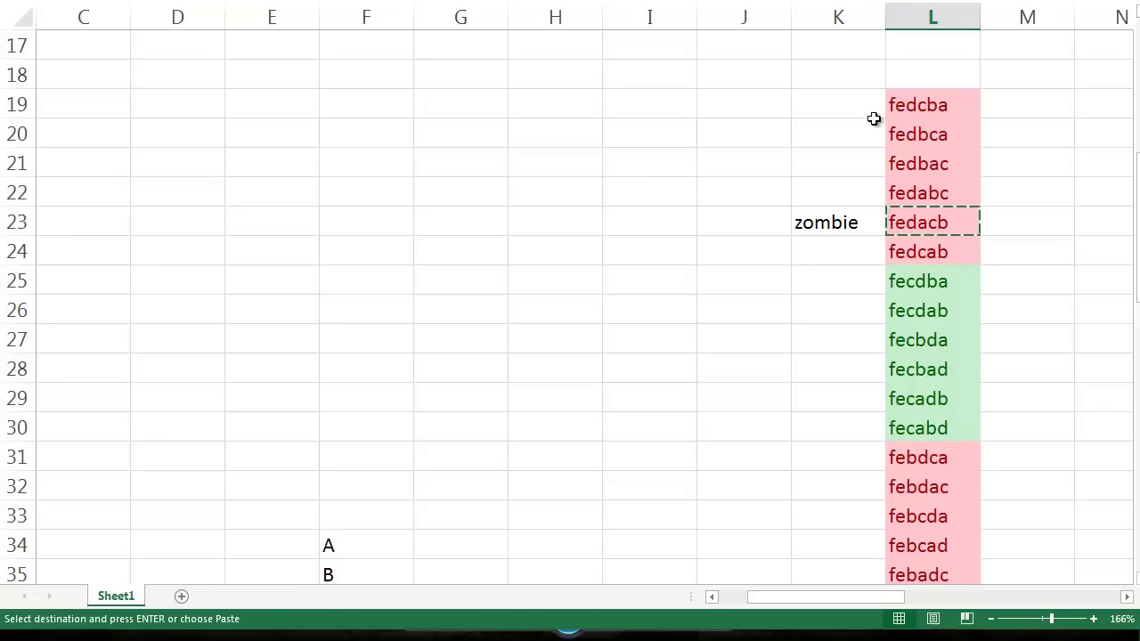
pyautogui.click(873, 117)
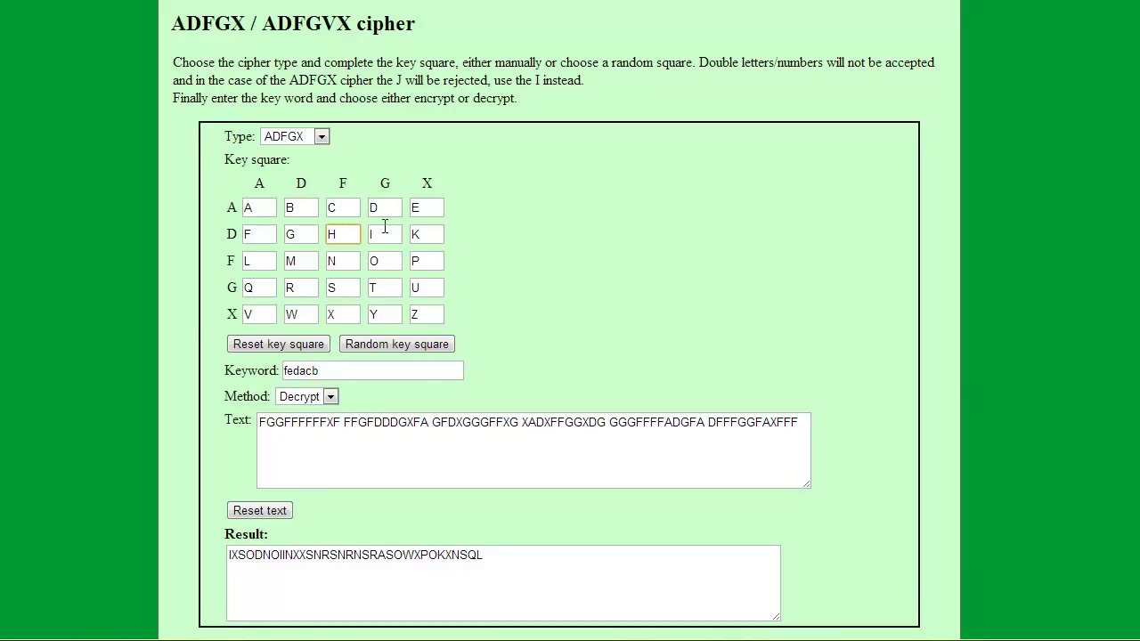
# Replace the alphabetical key square on the cipher web page with a random one, and randomize it a second time
pyautogui.click(385, 227)
pyautogui.click(384, 344)
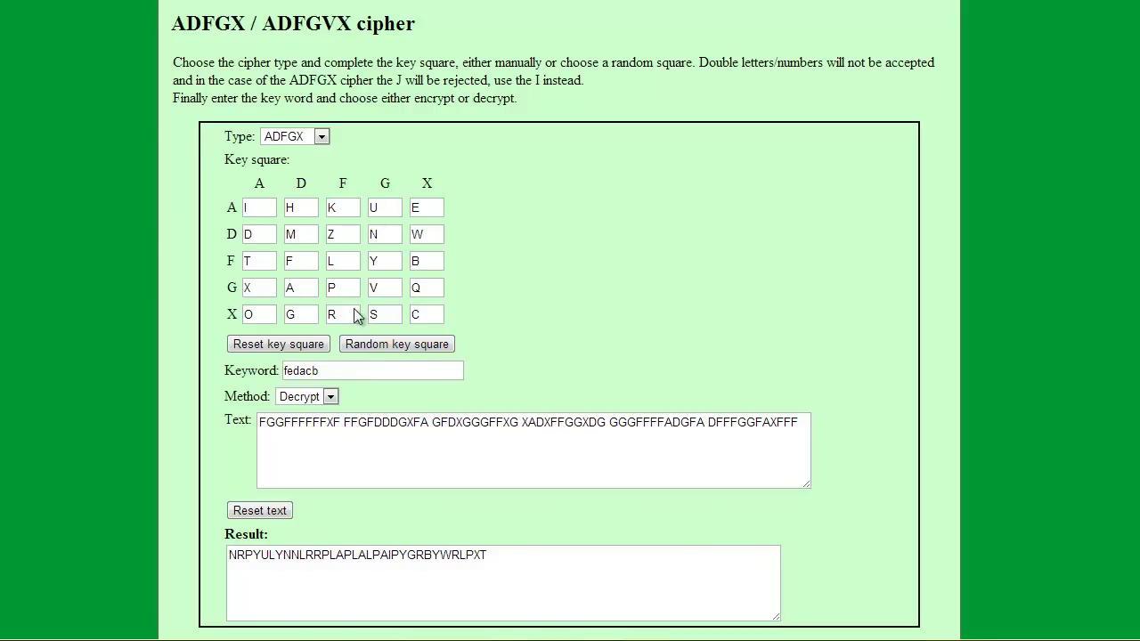
pyautogui.click(389, 345)
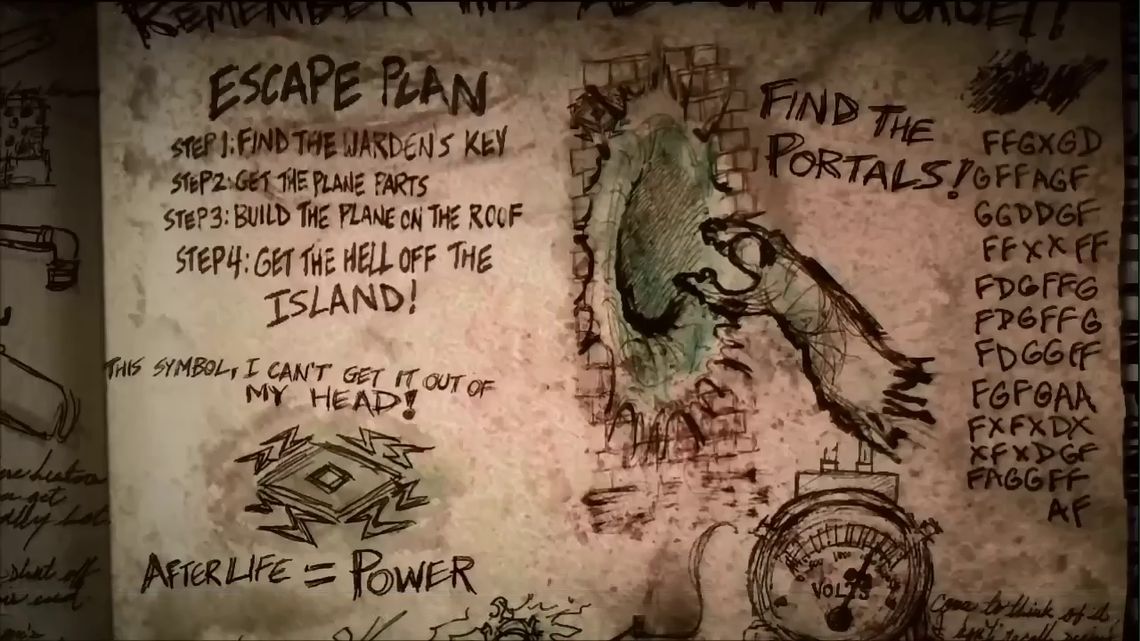
# Study the escape plan page and review the randomized key square cell by cell through its first two rows
pyautogui.moveTo(386, 467)
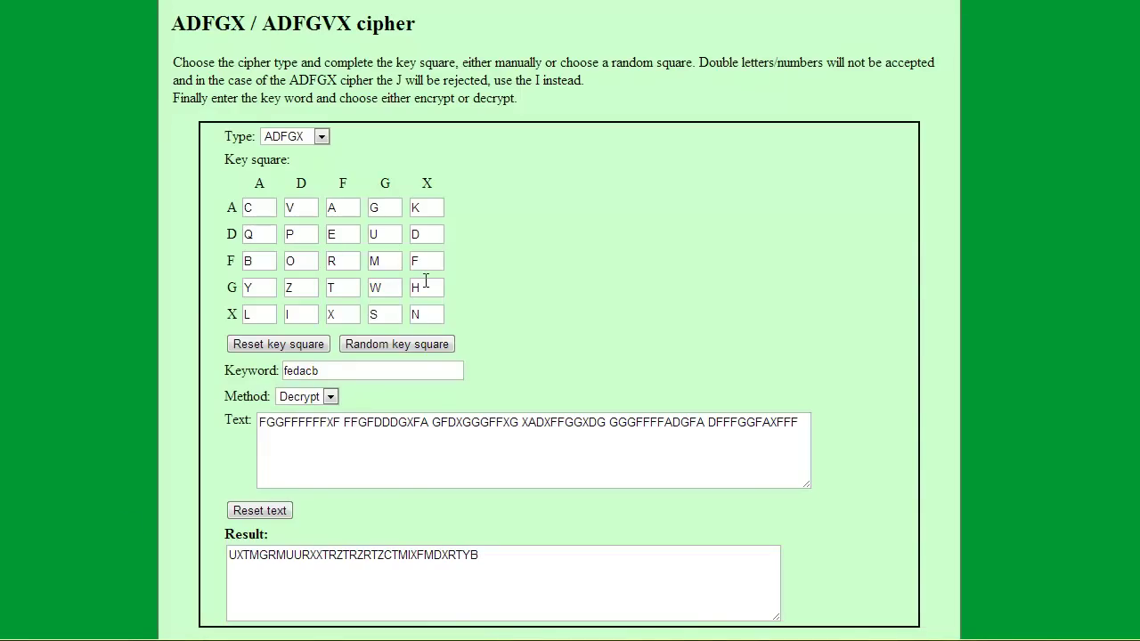
pyautogui.click(253, 207)
pyautogui.click(301, 207)
pyautogui.click(343, 207)
pyautogui.click(383, 208)
pyautogui.click(713, 249)
pyautogui.click(259, 211)
pyautogui.click(301, 208)
pyautogui.click(342, 208)
pyautogui.click(383, 208)
pyautogui.click(416, 208)
pyautogui.click(259, 235)
pyautogui.click(302, 234)
pyautogui.click(348, 233)
pyautogui.click(391, 235)
pyautogui.click(400, 175)
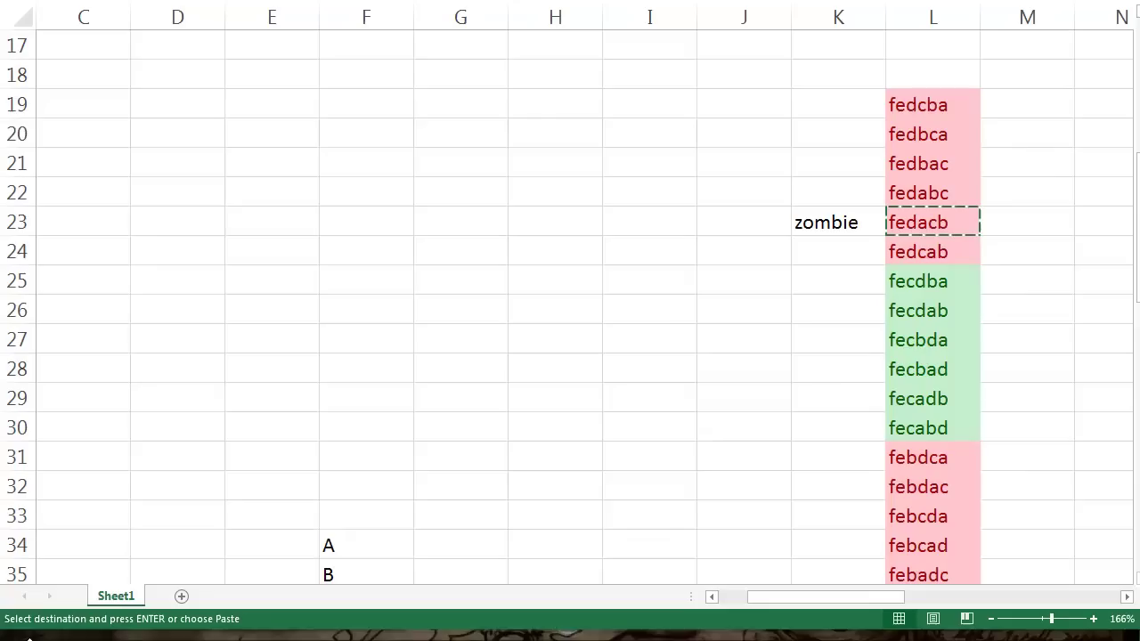
# Return to the spreadsheet and review the permutations in column L, the key square in A1:F6 and the worked example beneath it
pyautogui.click(752, 377)
pyautogui.scroll(-6, 850, 352)
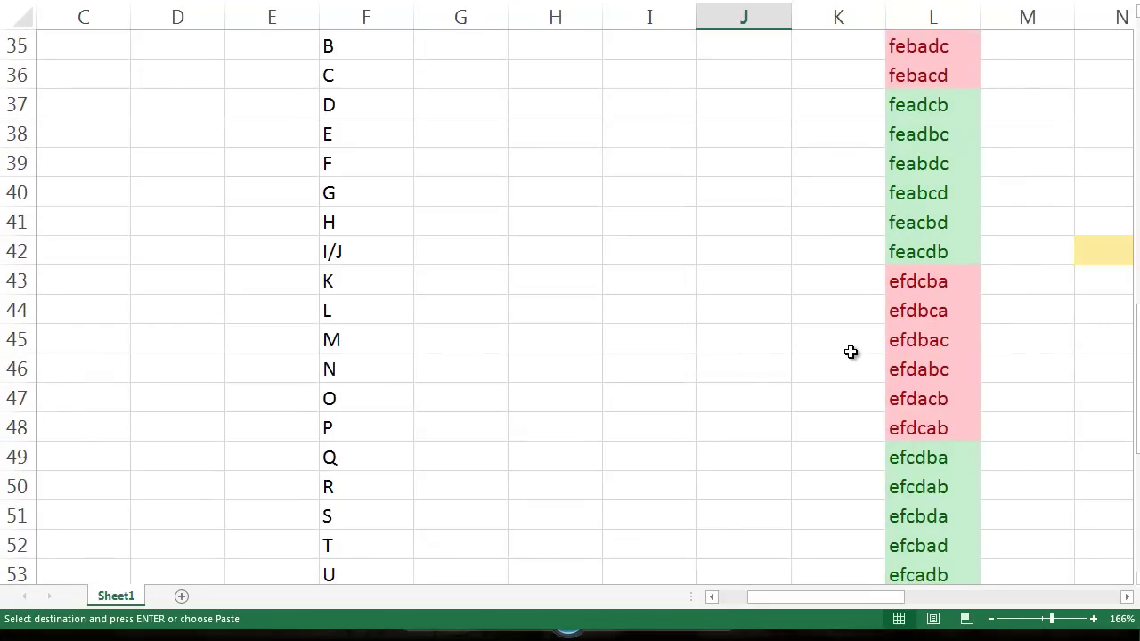
pyautogui.scroll(11, 851, 351)
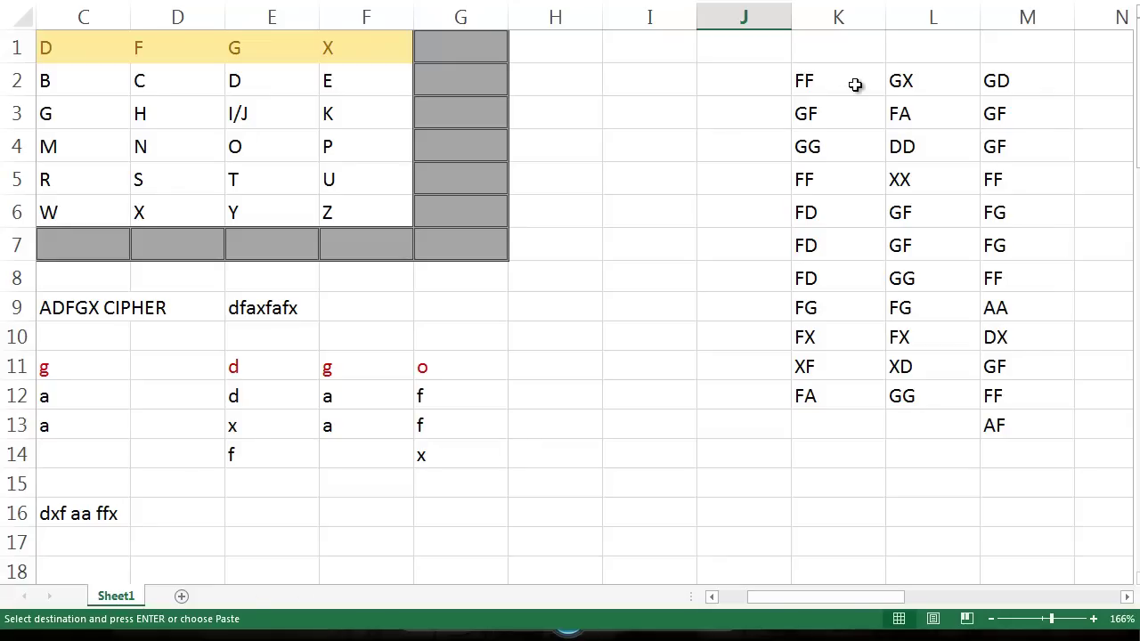
pyautogui.moveTo(777, 596); pyautogui.dragTo(733, 597)
pyautogui.click(453, 182)
pyautogui.click(747, 417)
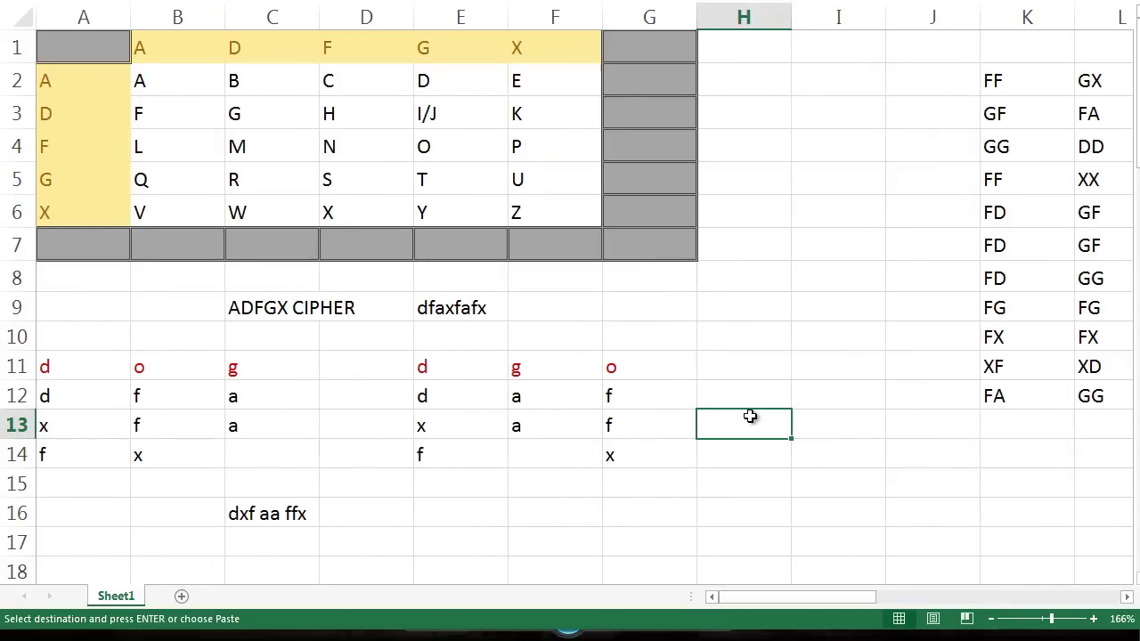